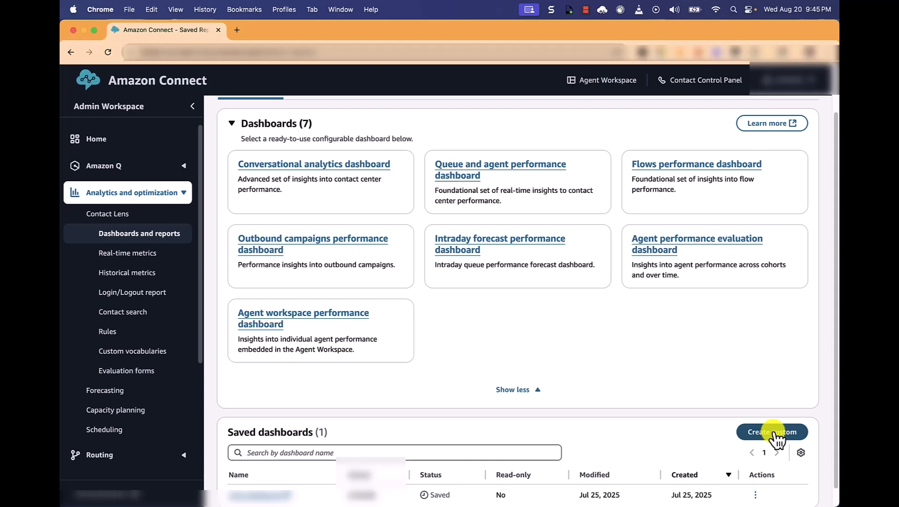
Step: Create a new custom dashboard, collapse the navigation sidebar and check which dashboard actions are offered
{"action": "left_click", "coordinate": [775, 435]}
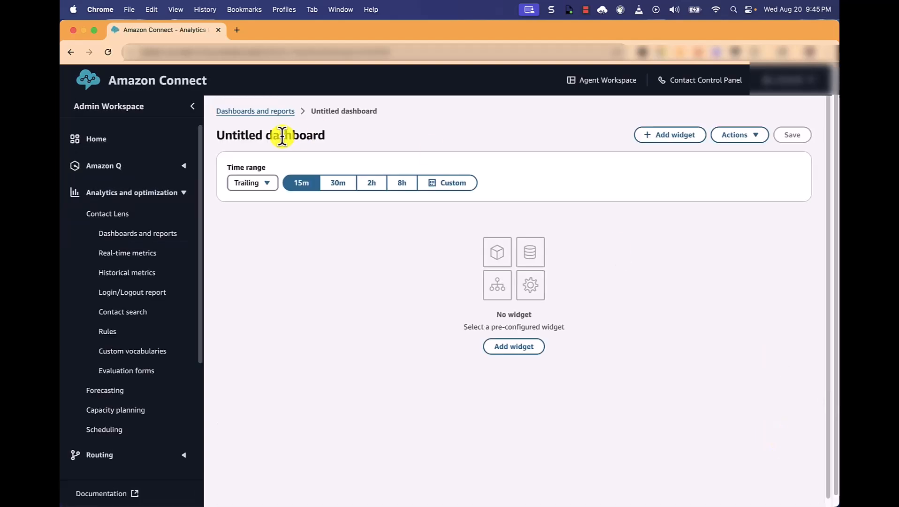
{"action": "left_click", "coordinate": [192, 107]}
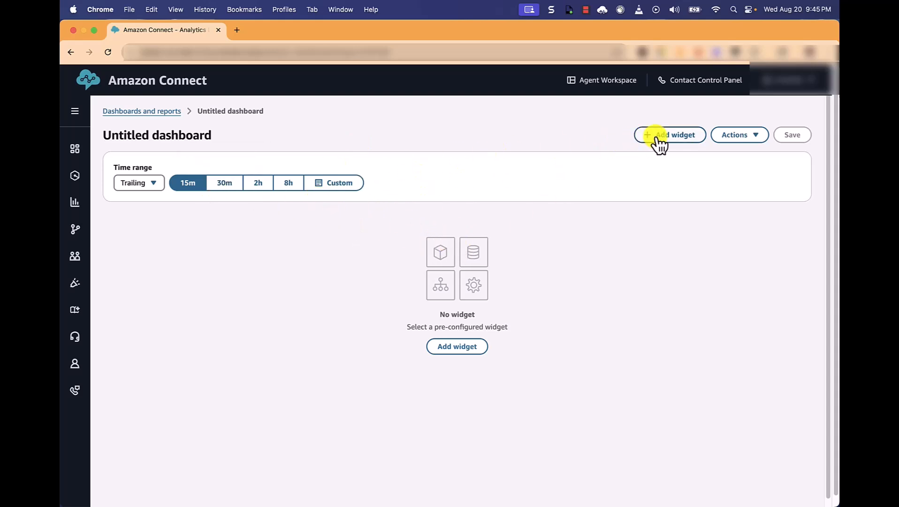
{"action": "left_click", "coordinate": [752, 137]}
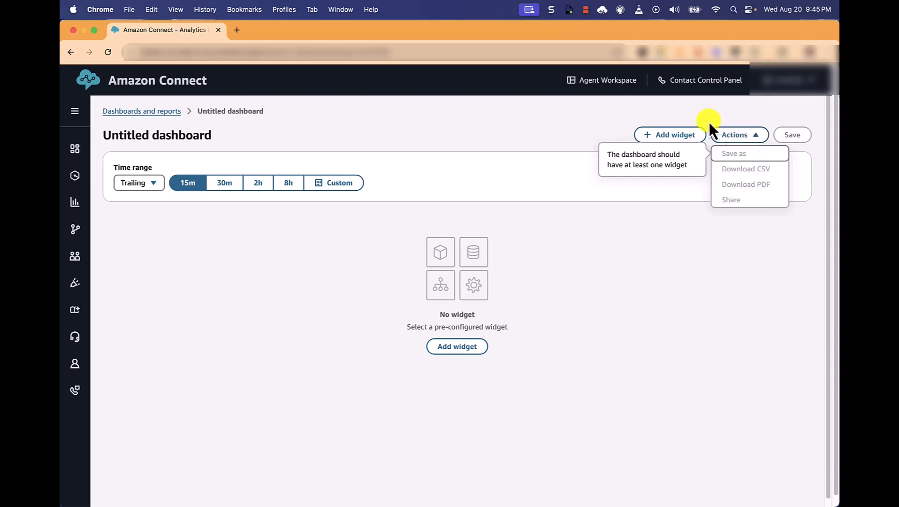
{"action": "left_click", "coordinate": [694, 117]}
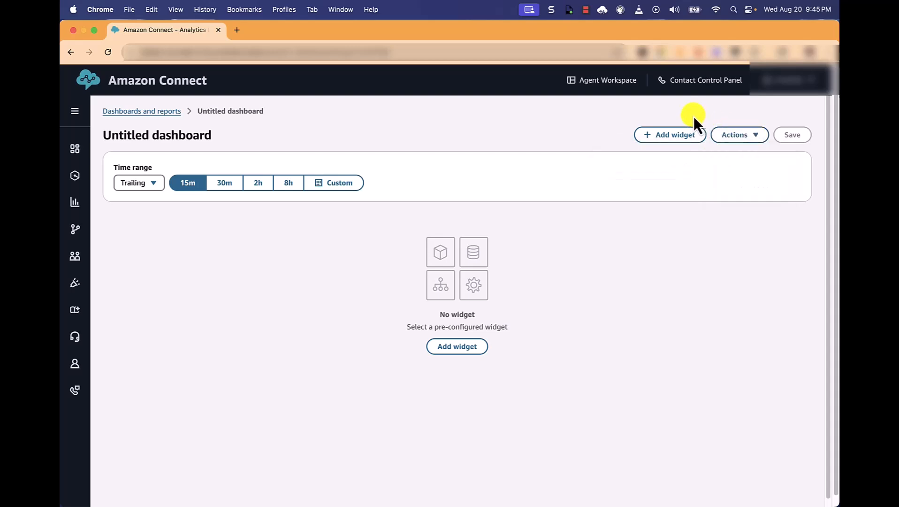
Step: Add the Contact performance summary widget from the Contact category to the dashboard
{"action": "left_click", "coordinate": [668, 140]}
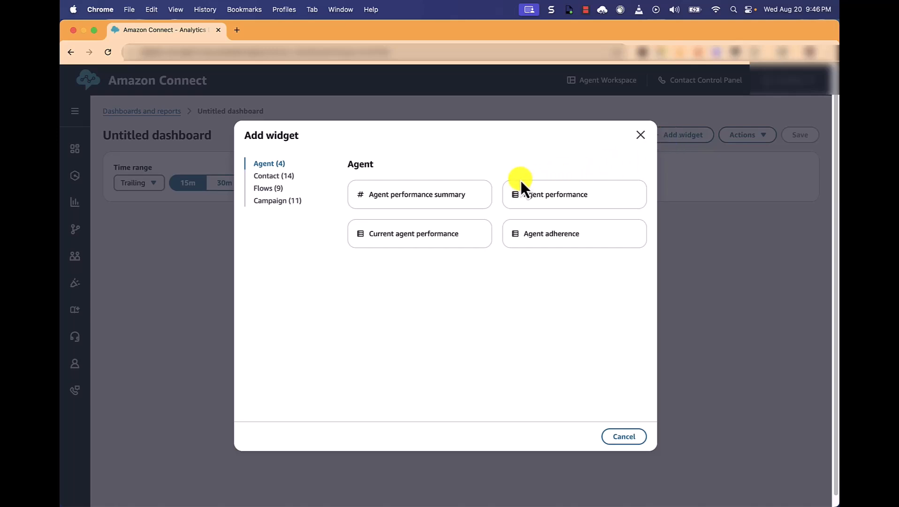
{"action": "left_click", "coordinate": [263, 177]}
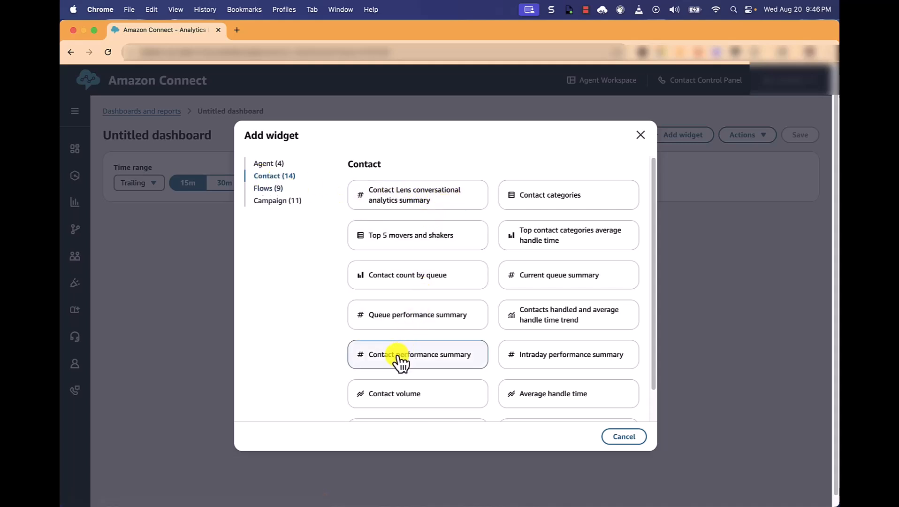
{"action": "left_click", "coordinate": [399, 355]}
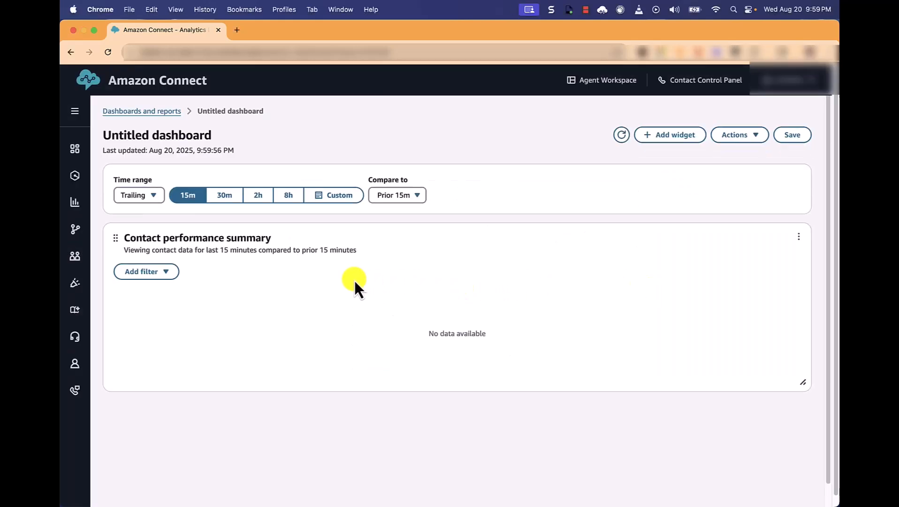
Step: Edit the Contact performance summary widget and change its name to "Chat performance summary"
{"action": "left_click", "coordinate": [798, 236]}
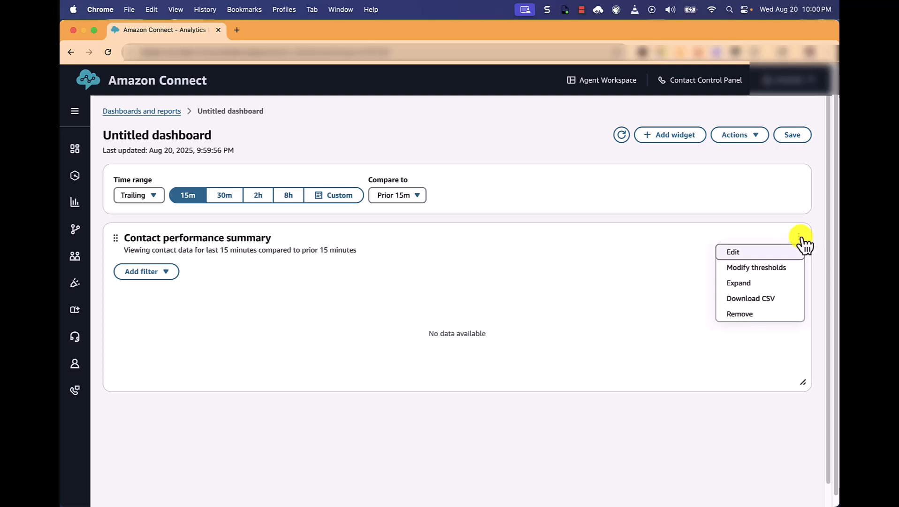
{"action": "left_click", "coordinate": [752, 253]}
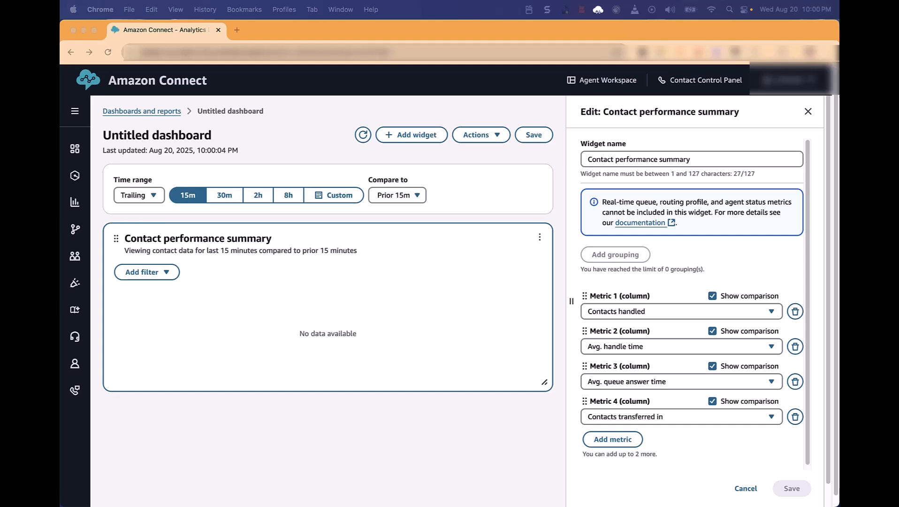
{"action": "left_click_drag", "start_coordinate": [693, 159], "coordinate": [581, 159]}
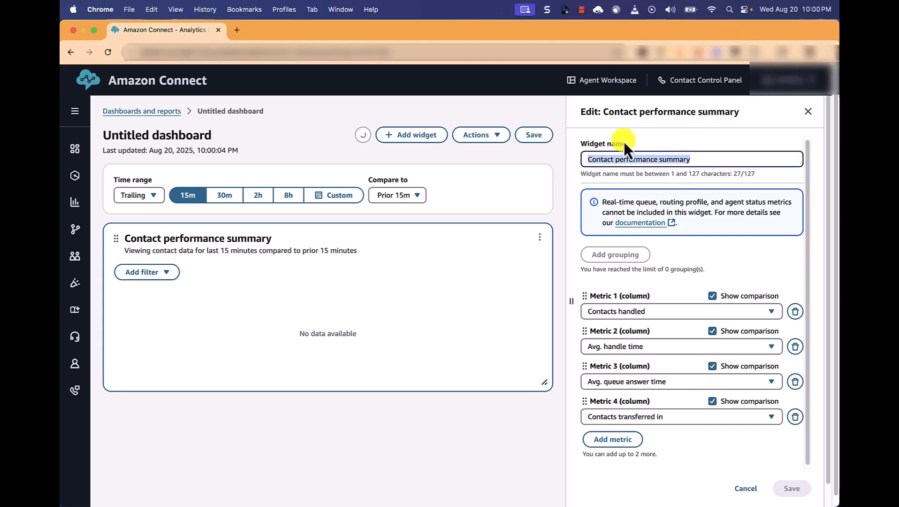
{"action": "type", "text": "Cha"}
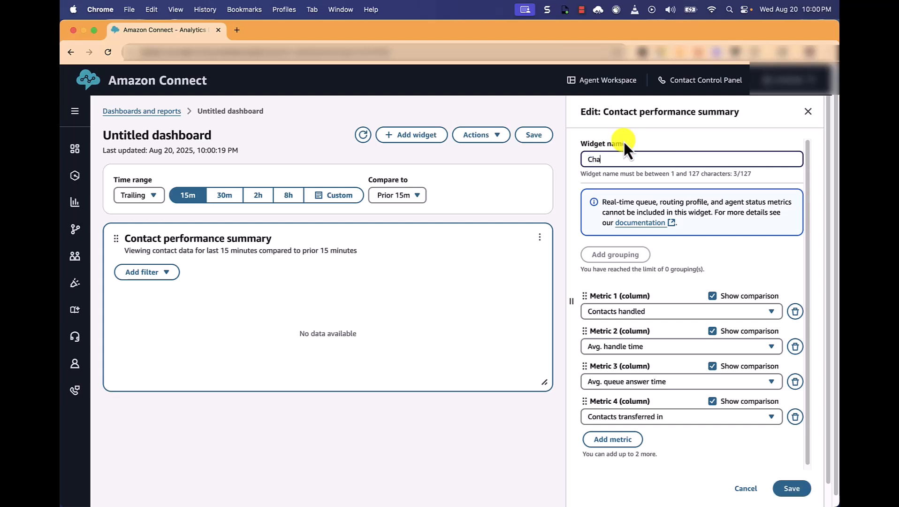
{"action": "type", "text": "t performance summary"}
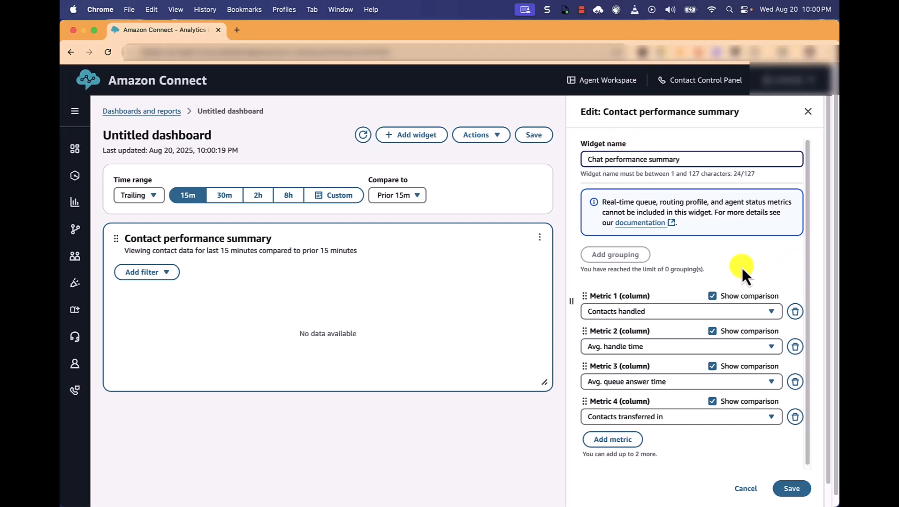
Step: Set the widget's Metric 2 column to Avg. messages
{"action": "scroll", "coordinate": [721, 259], "scroll_direction": "down", "scroll_amount": 1}
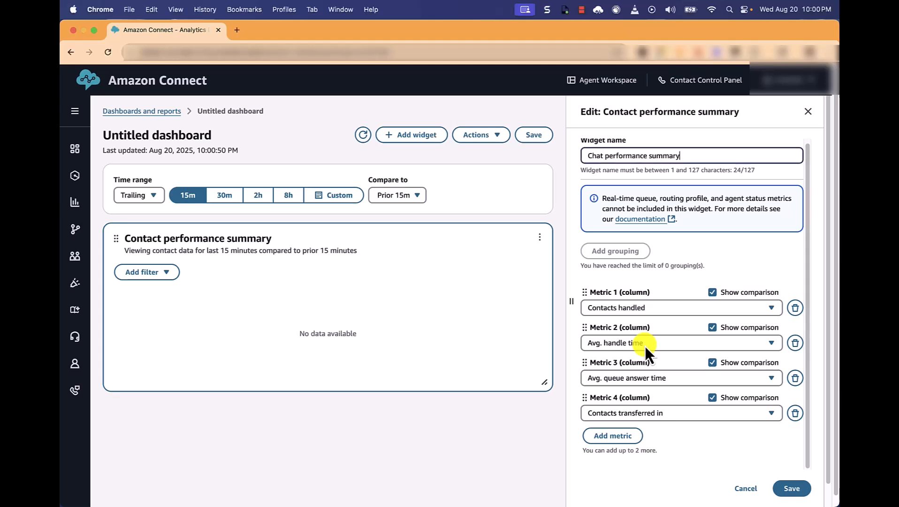
{"action": "left_click", "coordinate": [648, 343]}
{"action": "type", "text": "Avg. messa"}
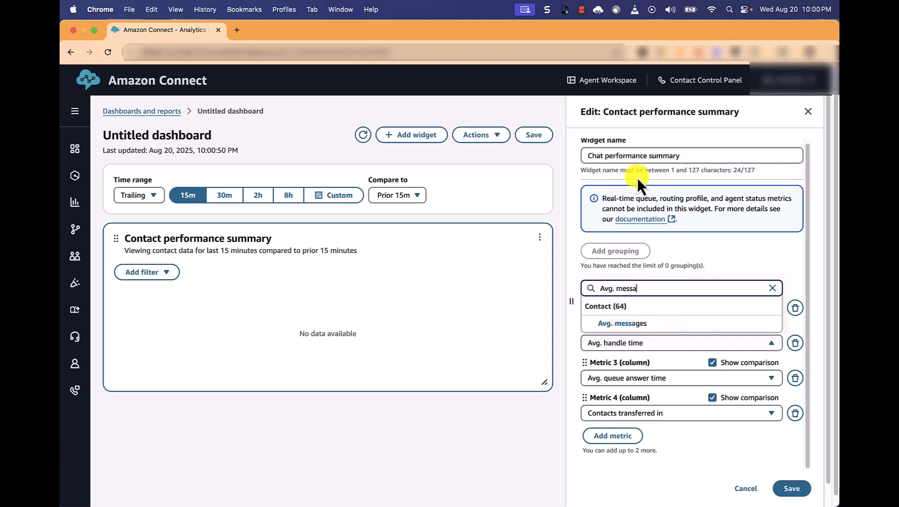
{"action": "left_click", "coordinate": [648, 327]}
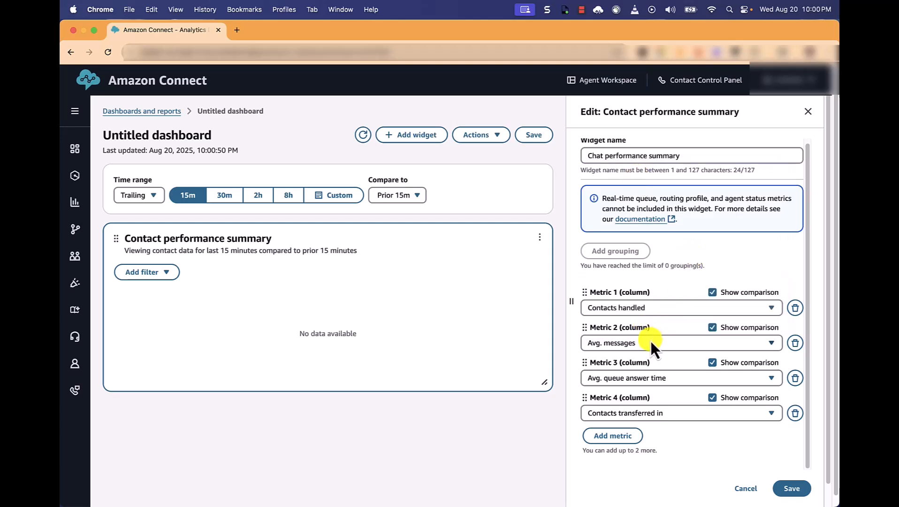
Step: Set the widget's Metric 3 column to Avg. contact first response wait time
{"action": "left_click", "coordinate": [653, 377]}
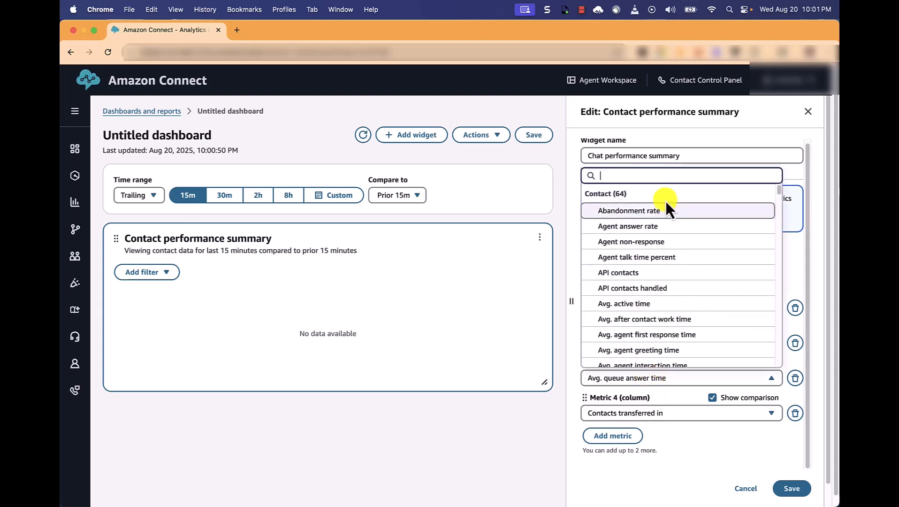
{"action": "type", "text": "Avg."}
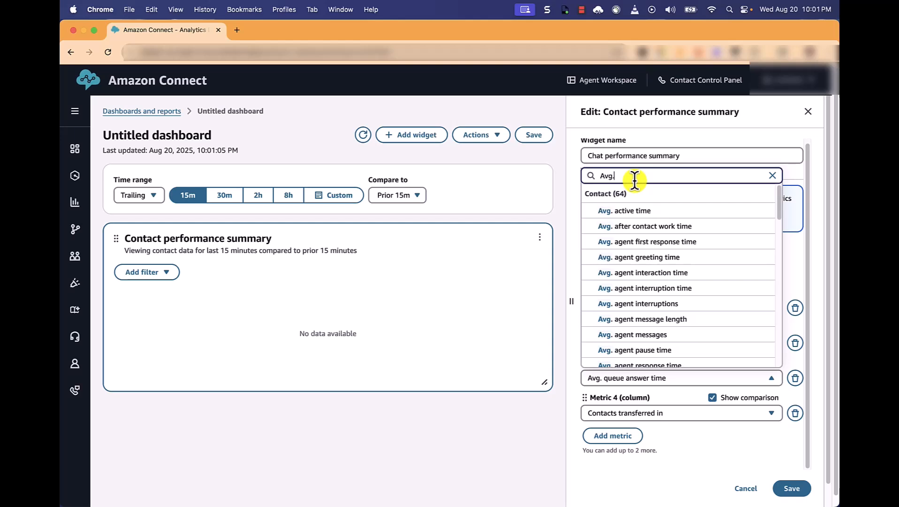
{"action": "type", "text": " cont"}
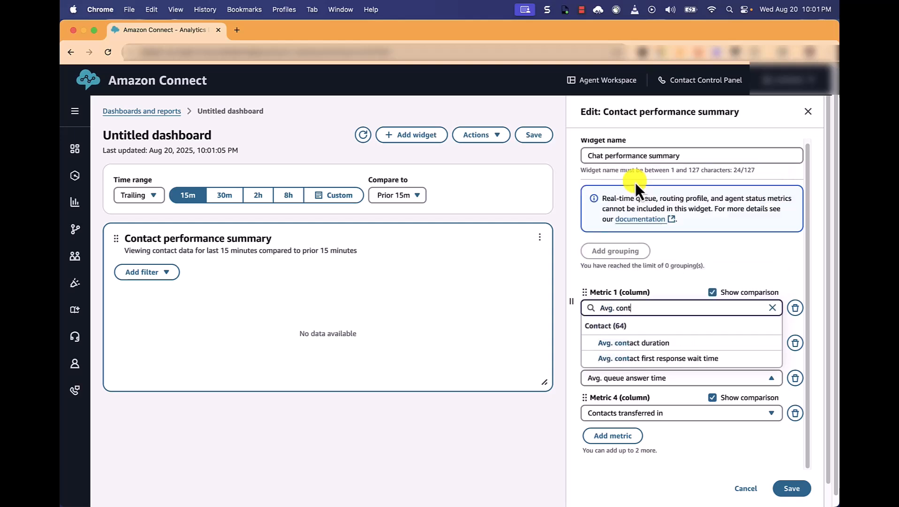
{"action": "left_click", "coordinate": [658, 360]}
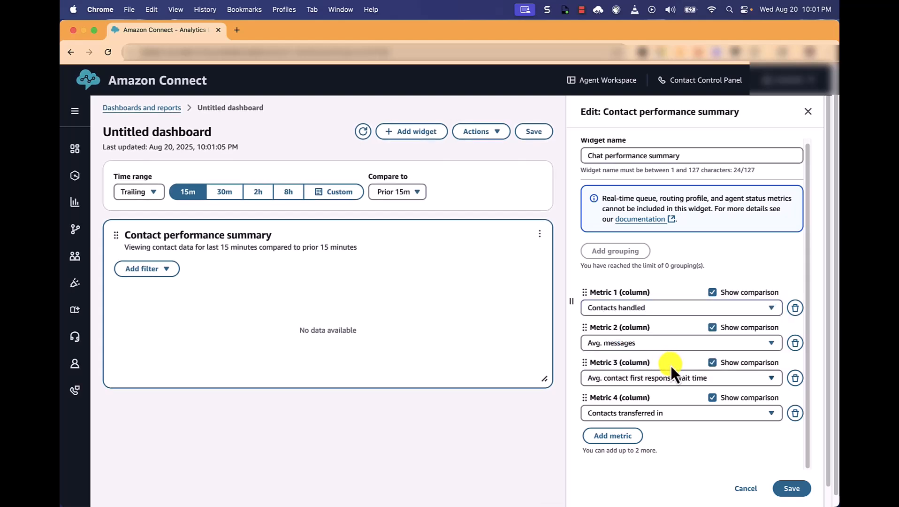
{"action": "scroll", "coordinate": [525, 395], "scroll_direction": "up", "scroll_amount": 2}
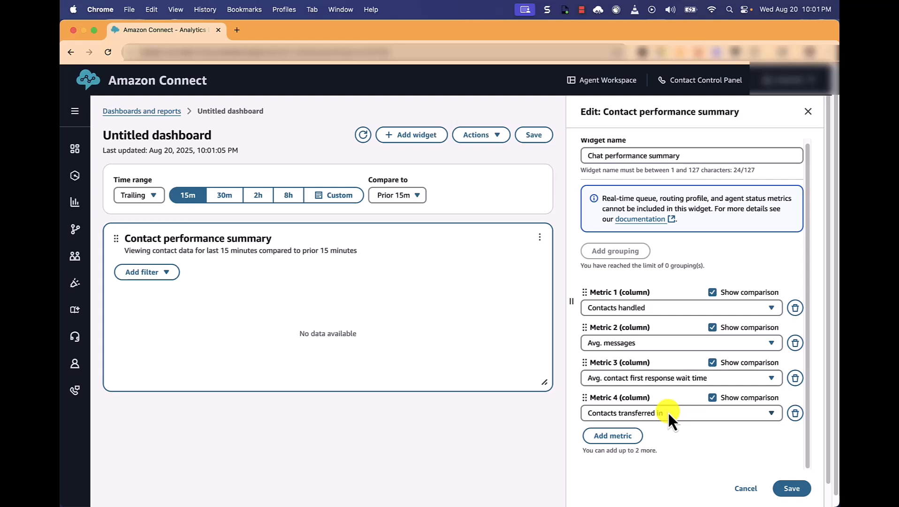
Step: Set the widget's Metric 4 column to Conversations abandoned
{"action": "left_click", "coordinate": [668, 411]}
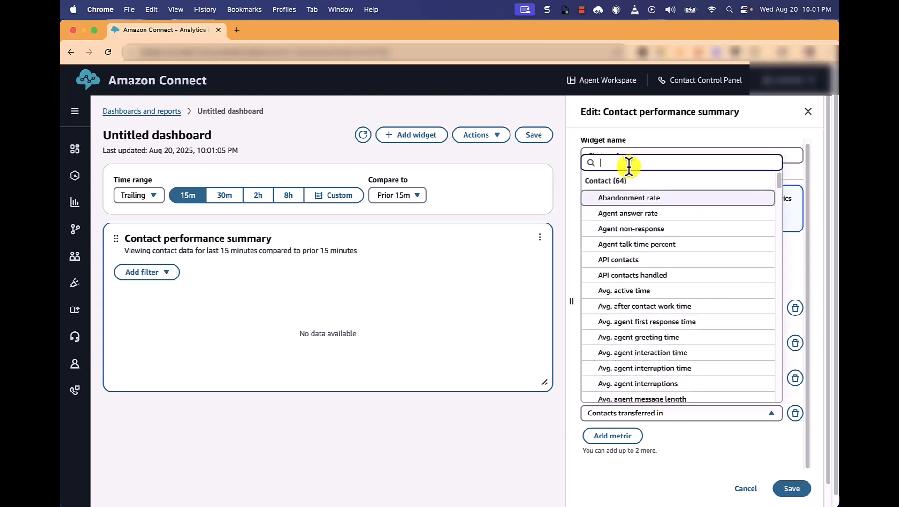
{"action": "type", "text": "C"}
{"action": "key", "text": "BackSpace"}
{"action": "type", "text": "Conv"}
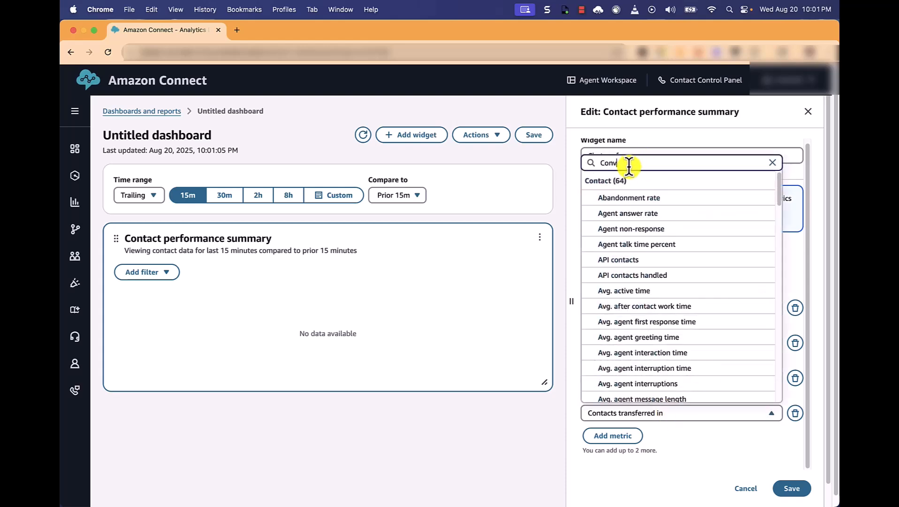
{"action": "type", "text": "er"}
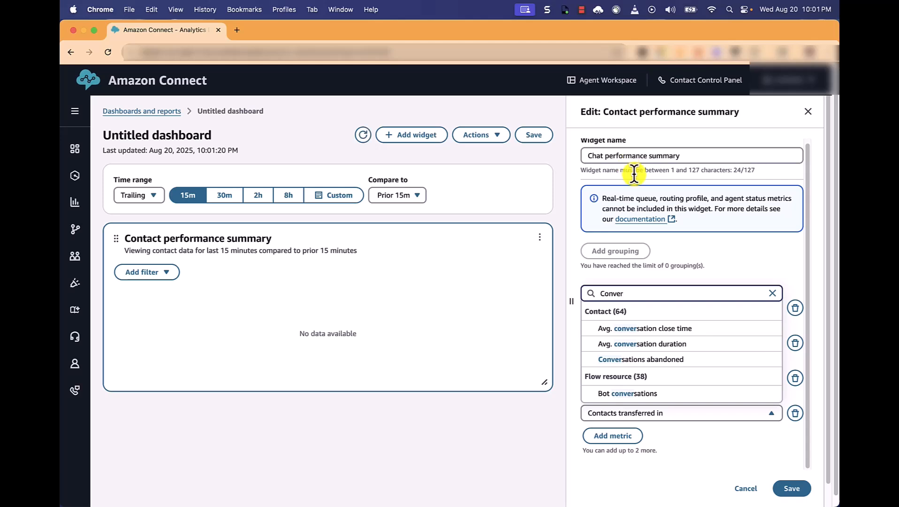
{"action": "left_click", "coordinate": [654, 360]}
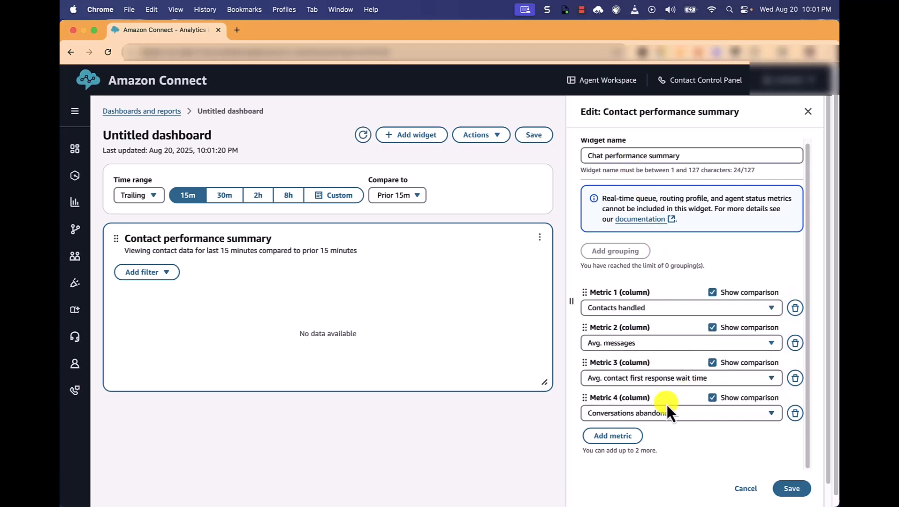
Step: Add a fifth metric column to the widget and set it to Avg. customer messages
{"action": "left_click", "coordinate": [628, 434]}
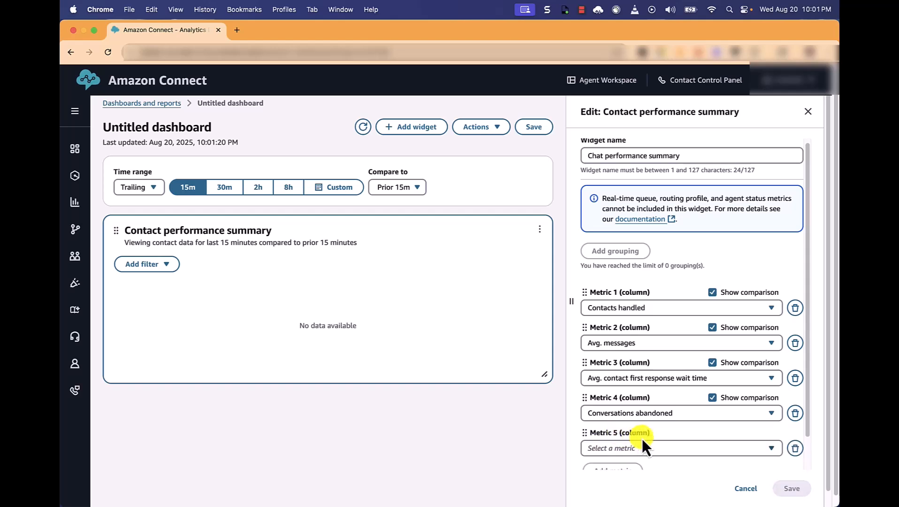
{"action": "scroll", "coordinate": [647, 439], "scroll_direction": "down", "scroll_amount": 2}
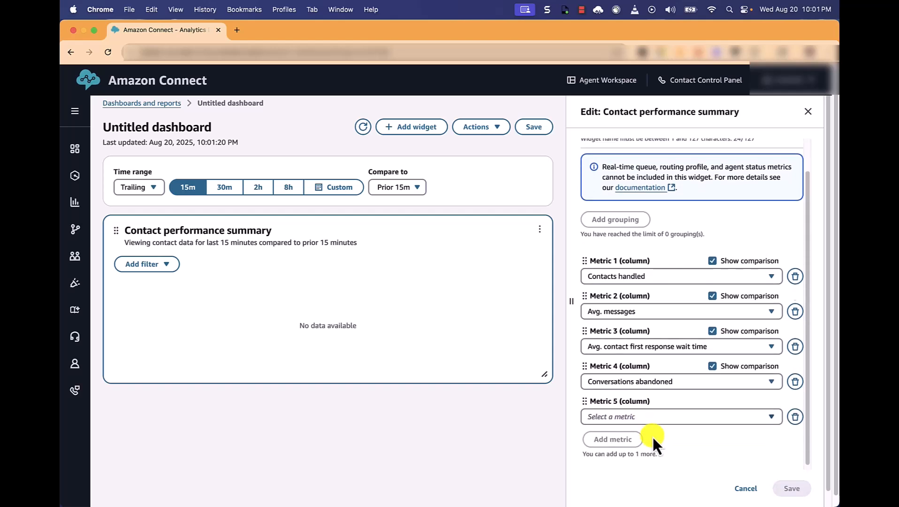
{"action": "left_click", "coordinate": [629, 413]}
{"action": "type", "text": "Avg. cu"}
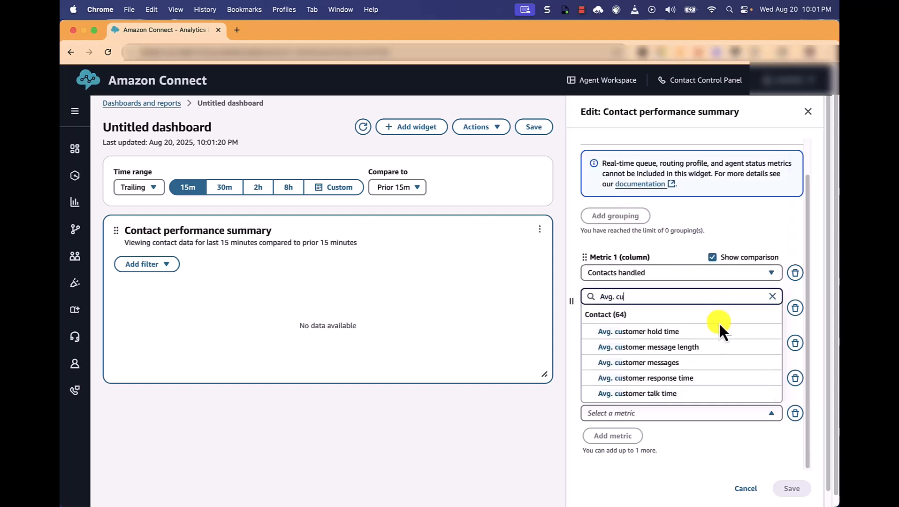
{"action": "left_click", "coordinate": [659, 363]}
Step: Add a sixth metric column set to Avg. customer message length and save the widget's changes
{"action": "left_click", "coordinate": [612, 435]}
{"action": "scroll", "coordinate": [684, 411], "scroll_direction": "down", "scroll_amount": 2}
{"action": "left_click", "coordinate": [642, 414]}
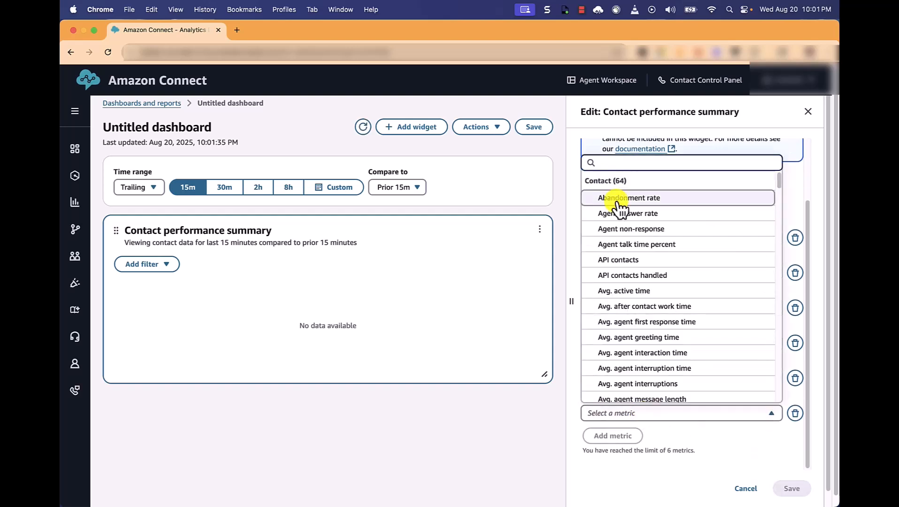
{"action": "type", "text": "A"}
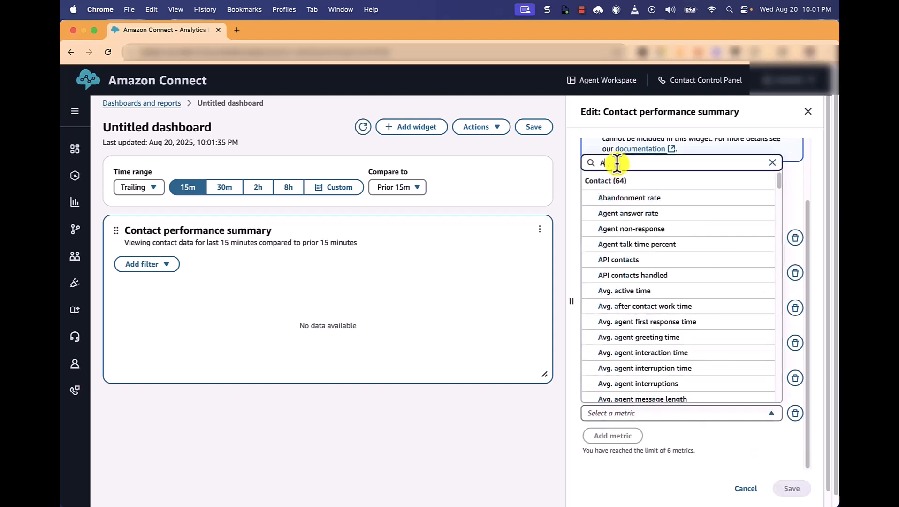
{"action": "type", "text": "vg. cu"}
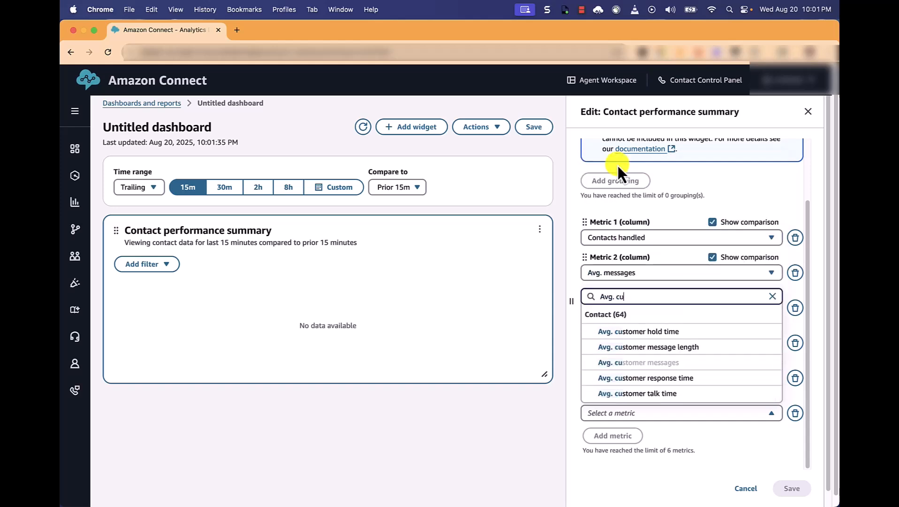
{"action": "left_click", "coordinate": [683, 349]}
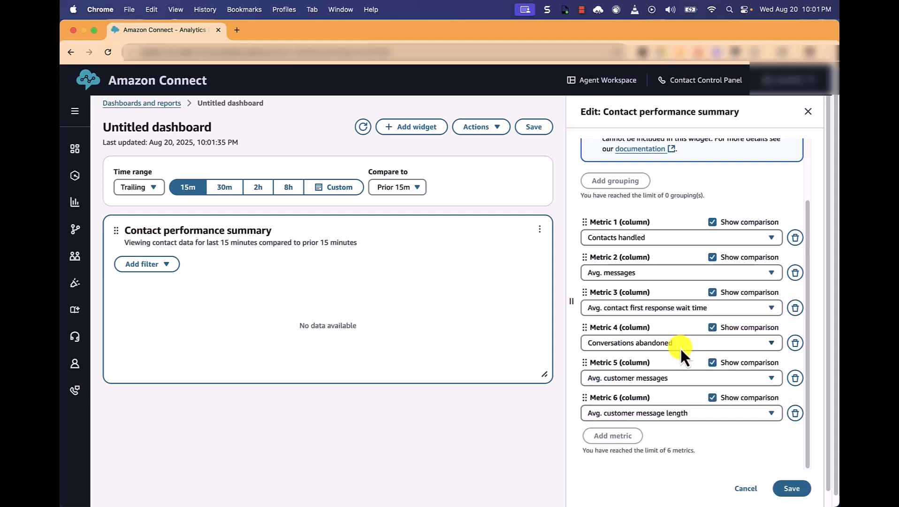
{"action": "left_click", "coordinate": [792, 488]}
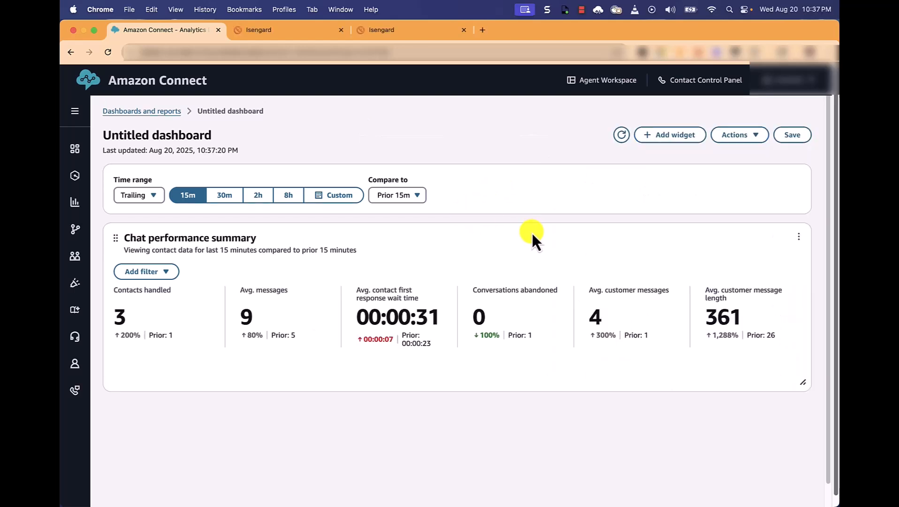
Step: Filter the Chat performance summary widget by channel to include only Chat
{"action": "left_click", "coordinate": [169, 272]}
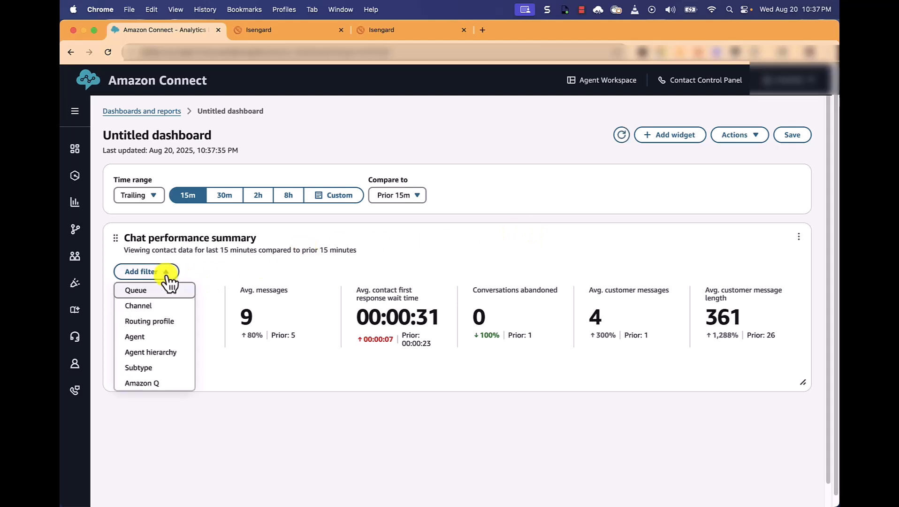
{"action": "left_click", "coordinate": [146, 310]}
{"action": "left_click", "coordinate": [148, 322]}
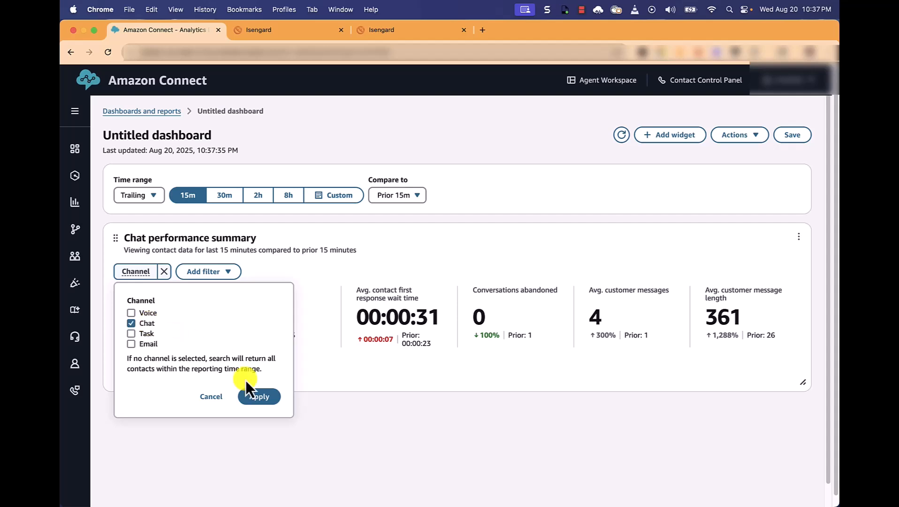
{"action": "left_click", "coordinate": [260, 395]}
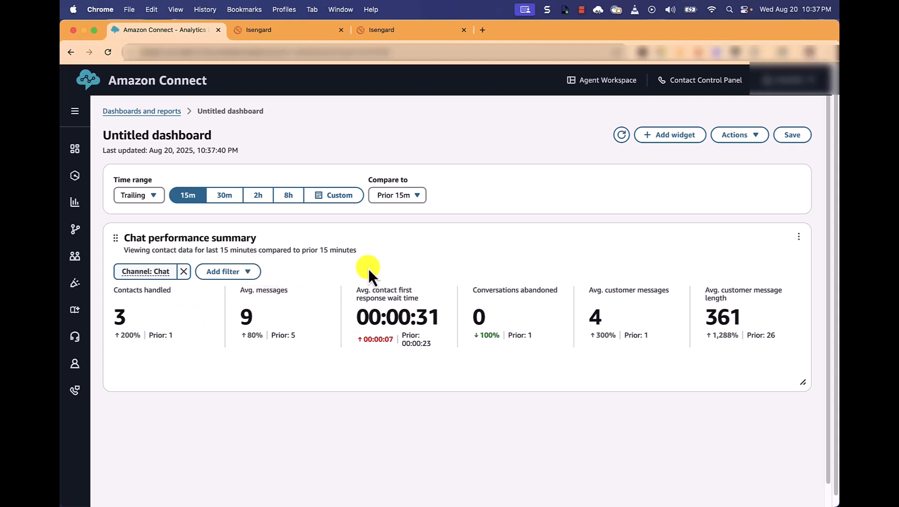
Step: Add an Agent performance summary widget to the dashboard and rename it Chat performance summary
{"action": "left_click", "coordinate": [670, 140]}
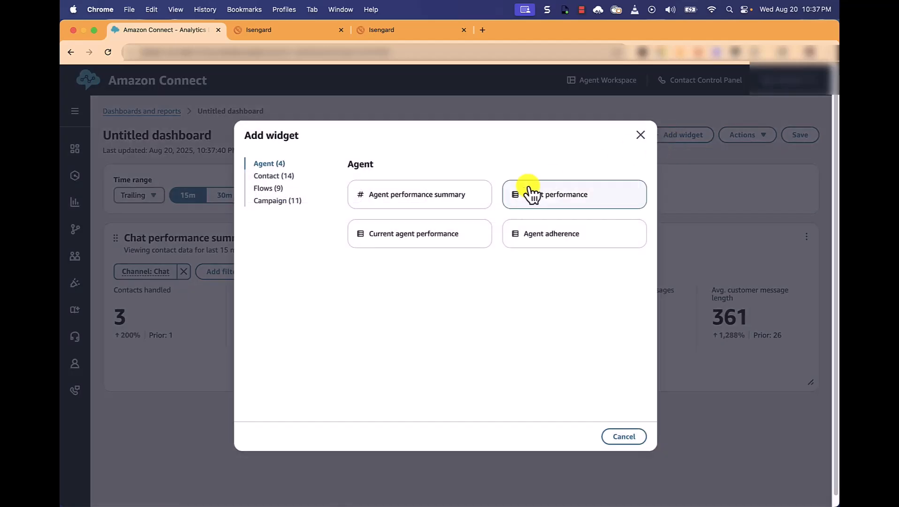
{"action": "left_click", "coordinate": [421, 206]}
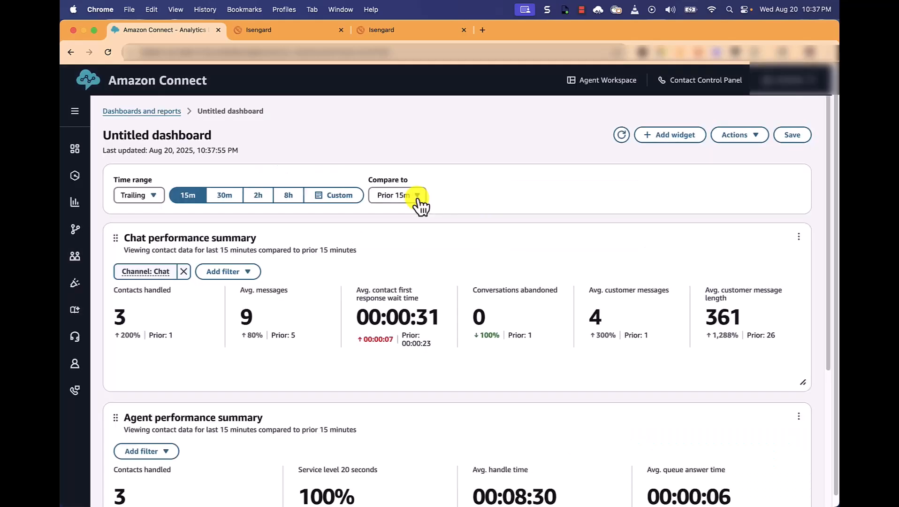
{"action": "scroll", "coordinate": [611, 316], "scroll_direction": "down", "scroll_amount": 5}
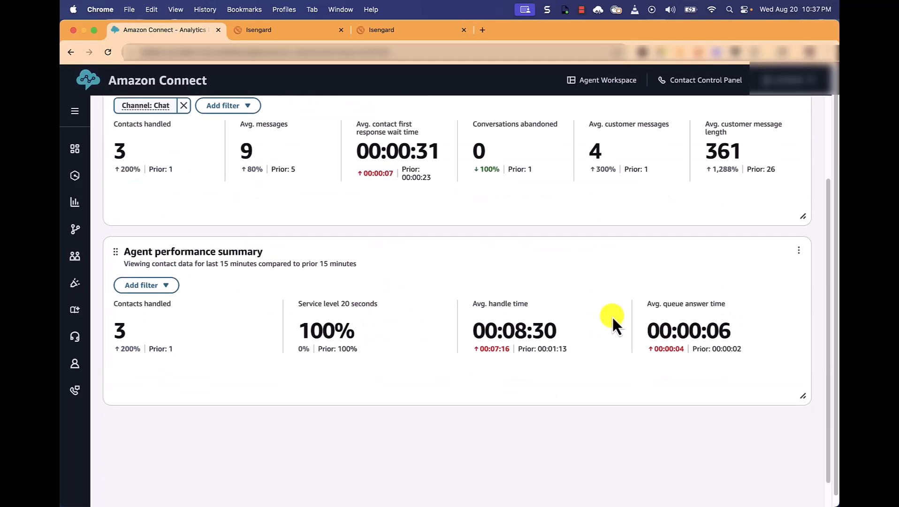
{"action": "left_click", "coordinate": [799, 254]}
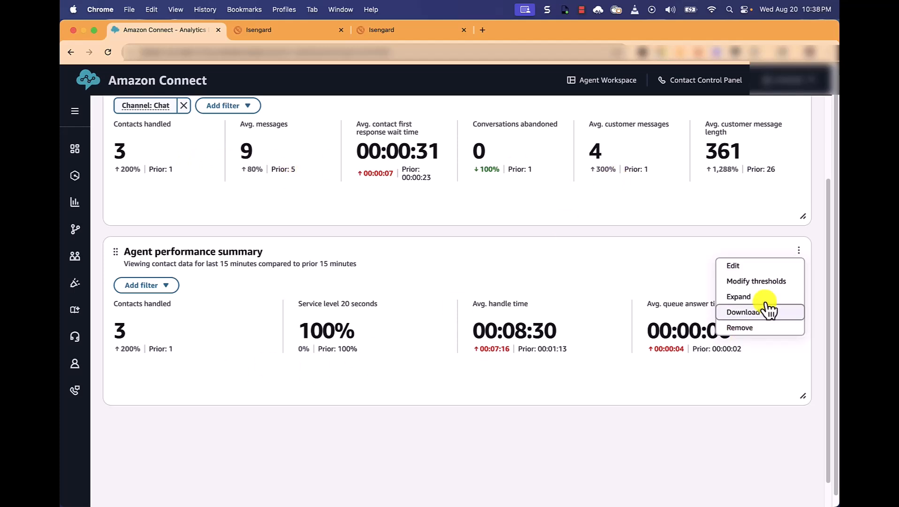
{"action": "left_click", "coordinate": [750, 266]}
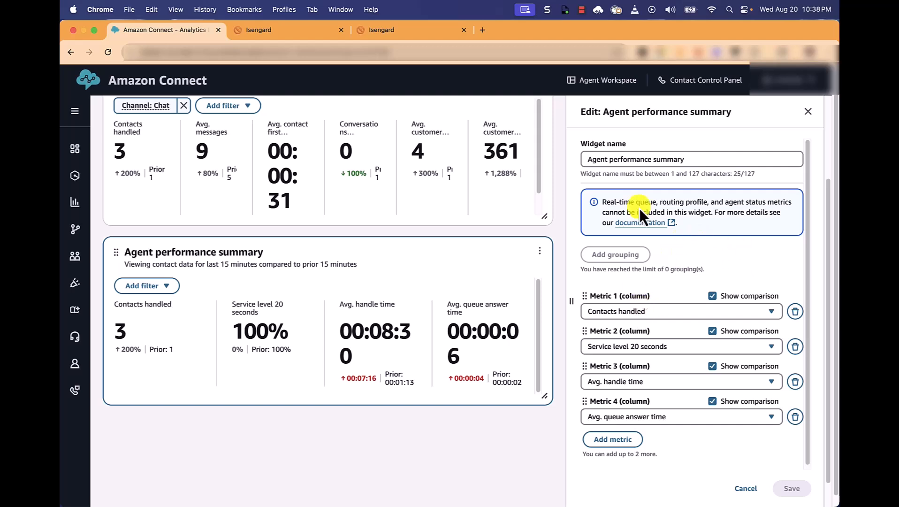
{"action": "left_click_drag", "start_coordinate": [609, 160], "coordinate": [580, 162]}
{"action": "key", "text": "BackSpace"}
{"action": "type", "text": "Chat"}
Step: Set the new widget's Metric 1 column to Avg. customer response time
{"action": "left_click", "coordinate": [664, 311]}
{"action": "type", "text": "Avg, cus"}
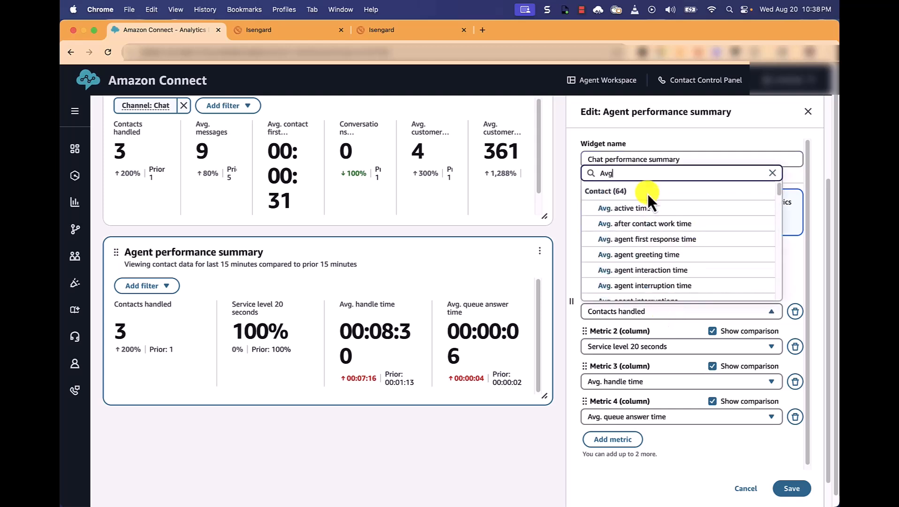
{"action": "key", "text": "BackSpace"}
{"action": "key", "text": "BackSpace"}
{"action": "key", "text": "BackSpace"}
{"action": "type", "text": ". custom"}
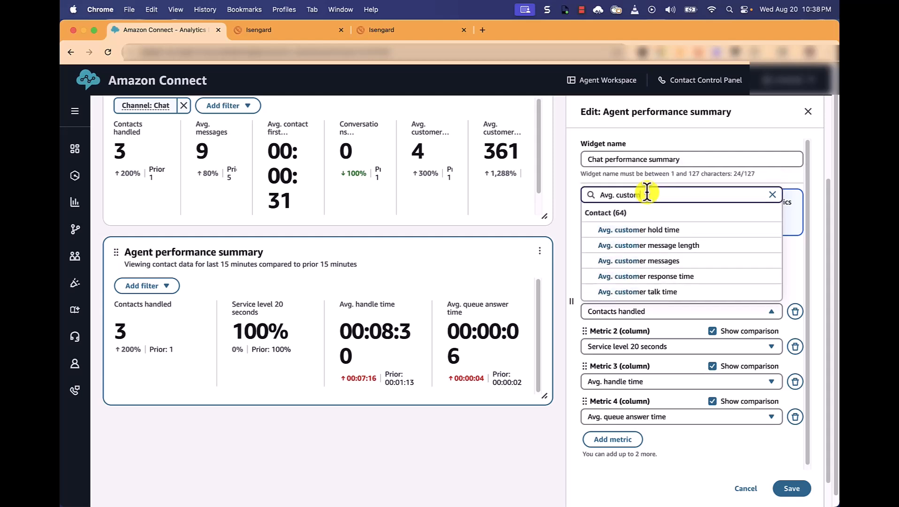
{"action": "left_click", "coordinate": [689, 278]}
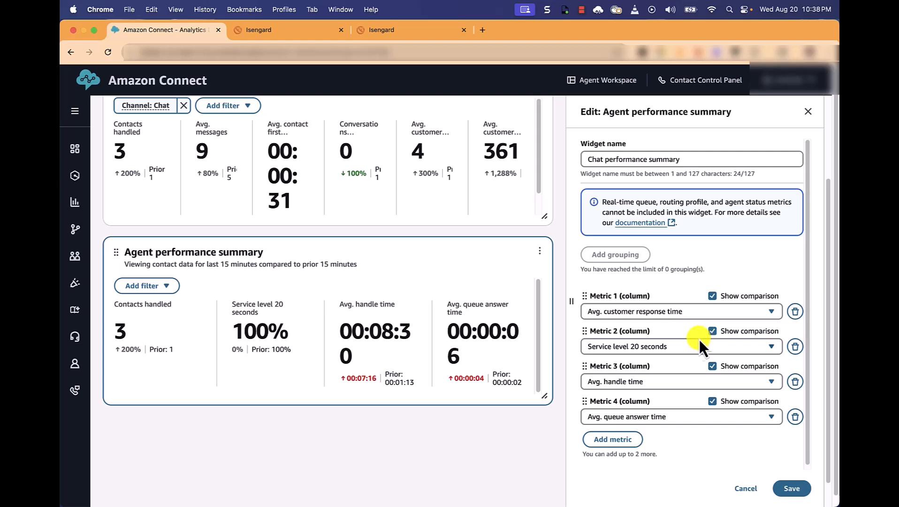
Step: Set the widget's Metric 2 column to Avg. agent messages
{"action": "left_click", "coordinate": [660, 348]}
{"action": "type", "text": "Av"}
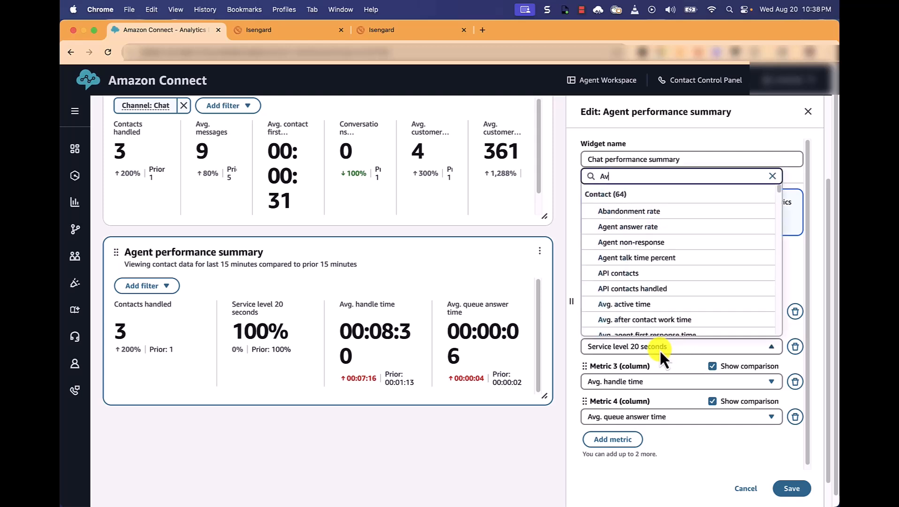
{"action": "type", "text": "g."}
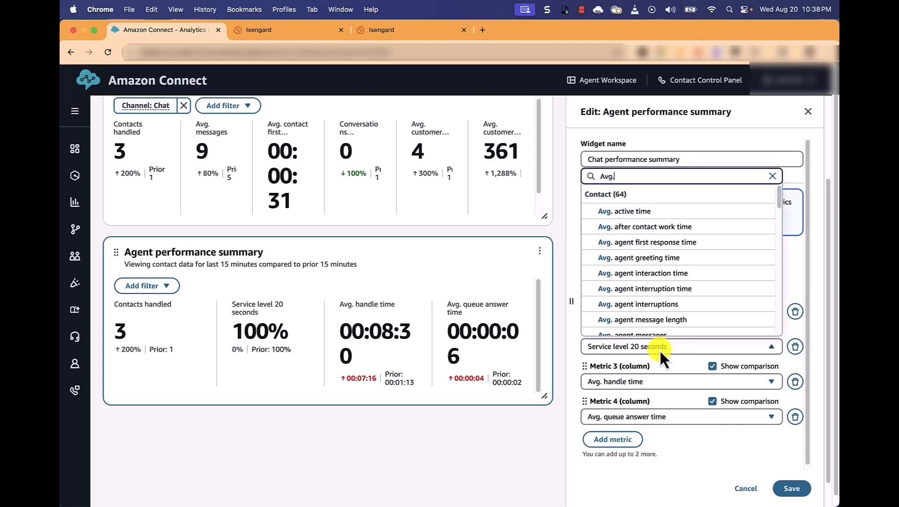
{"action": "type", "text": " agen"}
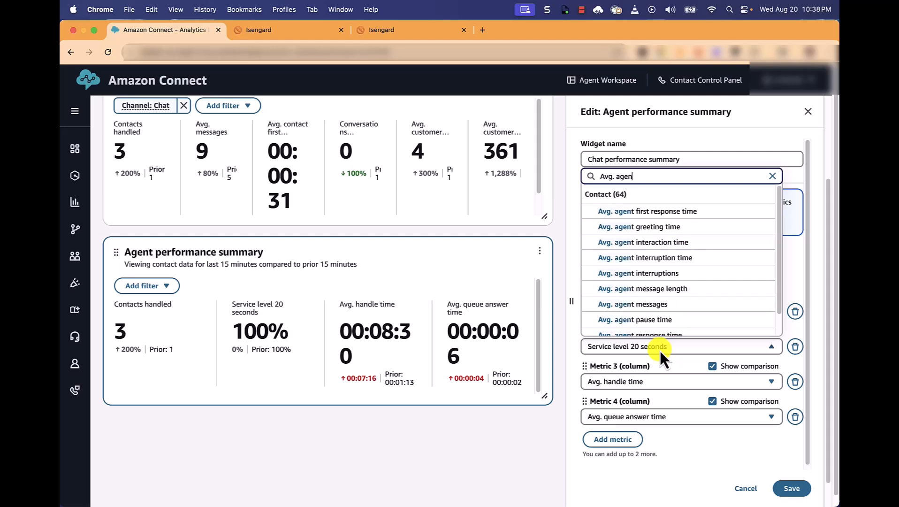
{"action": "left_click", "coordinate": [674, 310]}
Step: Set the widget's Metric 3 column to Avg. agent message length
{"action": "left_click", "coordinate": [631, 383]}
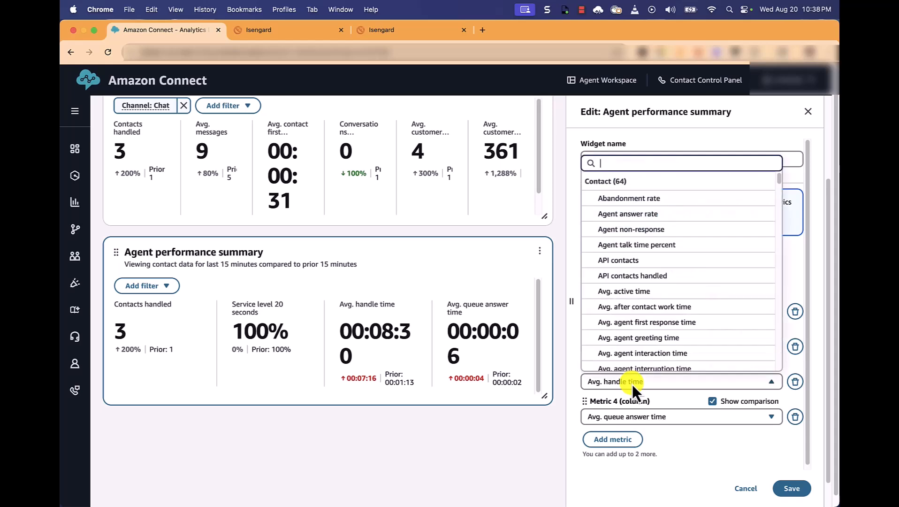
{"action": "type", "text": "Avg. ang"}
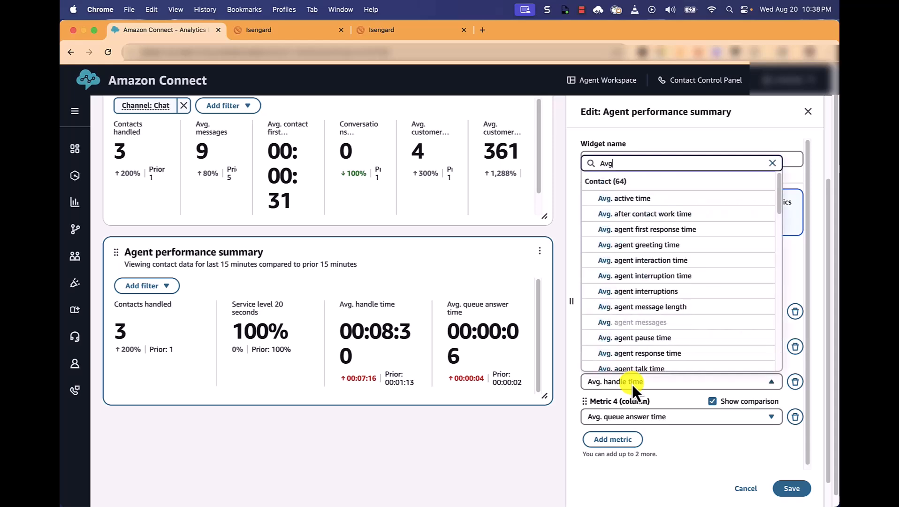
{"action": "key", "text": "BackSpace"}
{"action": "key", "text": "BackSpace"}
{"action": "type", "text": "g"}
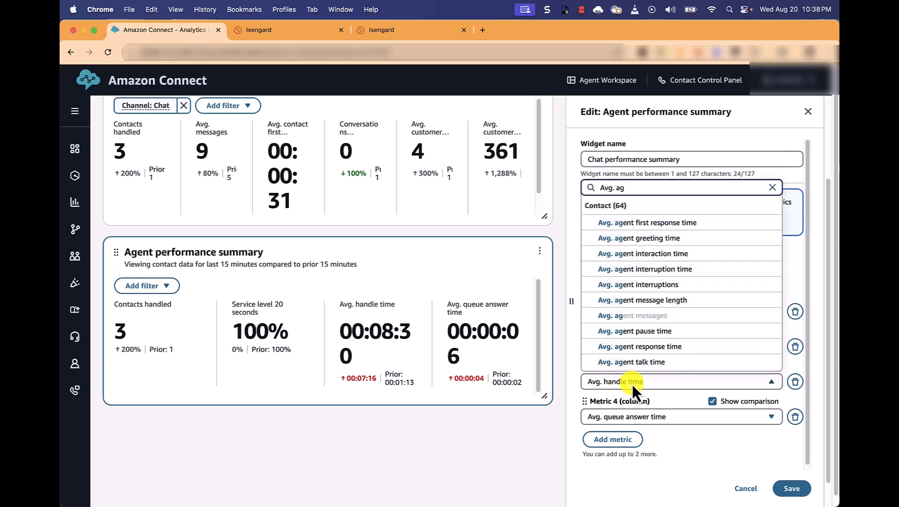
{"action": "left_click", "coordinate": [686, 300]}
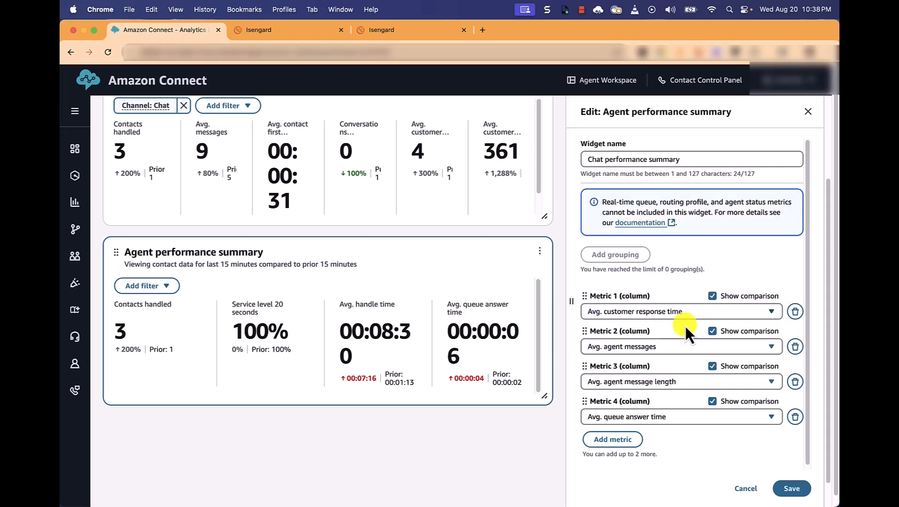
Step: Set the widget's Metric 4 column to Avg. agent first response time
{"action": "left_click", "coordinate": [645, 410]}
{"action": "type", "text": "Avg."}
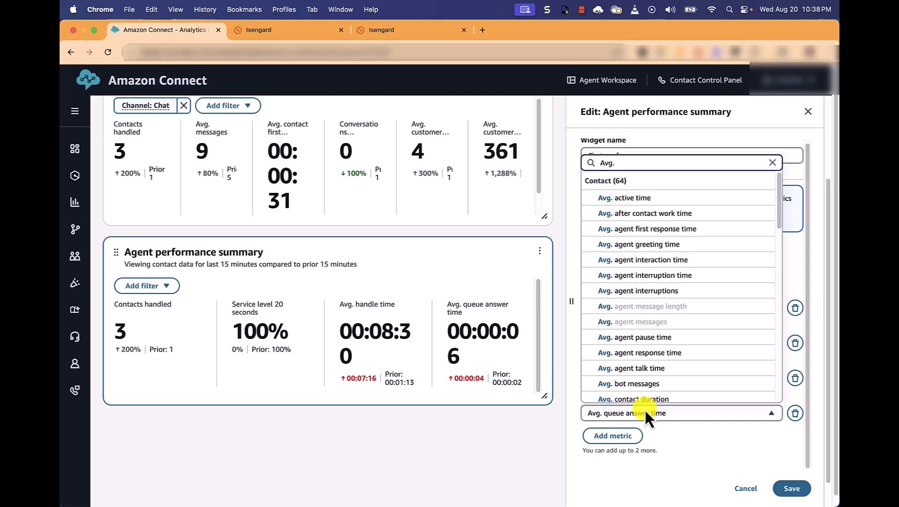
{"action": "type", "text": " agent fi"}
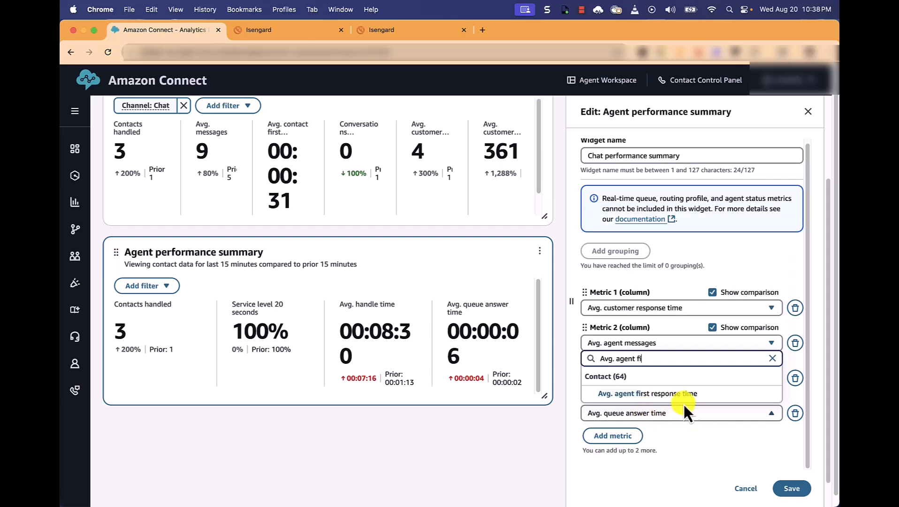
{"action": "left_click", "coordinate": [673, 393]}
Step: Add a fifth metric column to the widget and set it to Avg. agent response time
{"action": "left_click", "coordinate": [614, 436]}
{"action": "scroll", "coordinate": [684, 434], "scroll_direction": "down", "scroll_amount": 2}
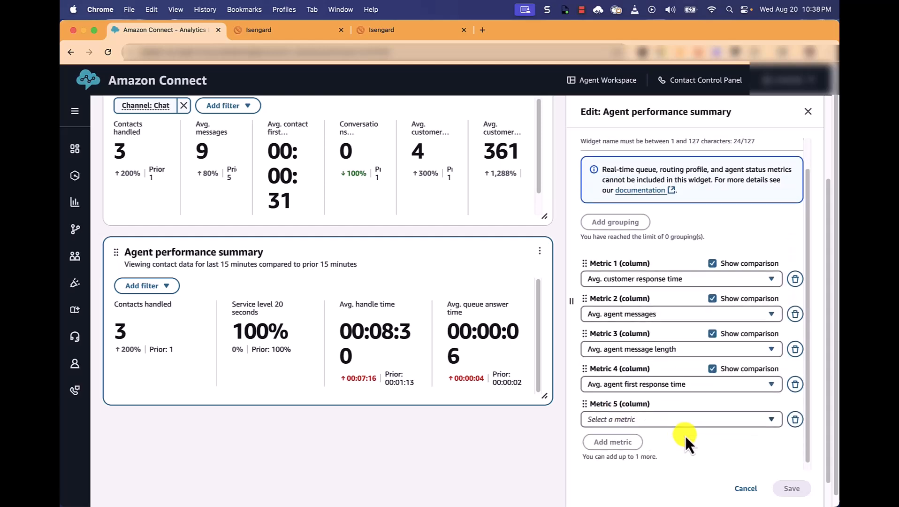
{"action": "left_click", "coordinate": [657, 416]}
{"action": "type", "text": "Av"}
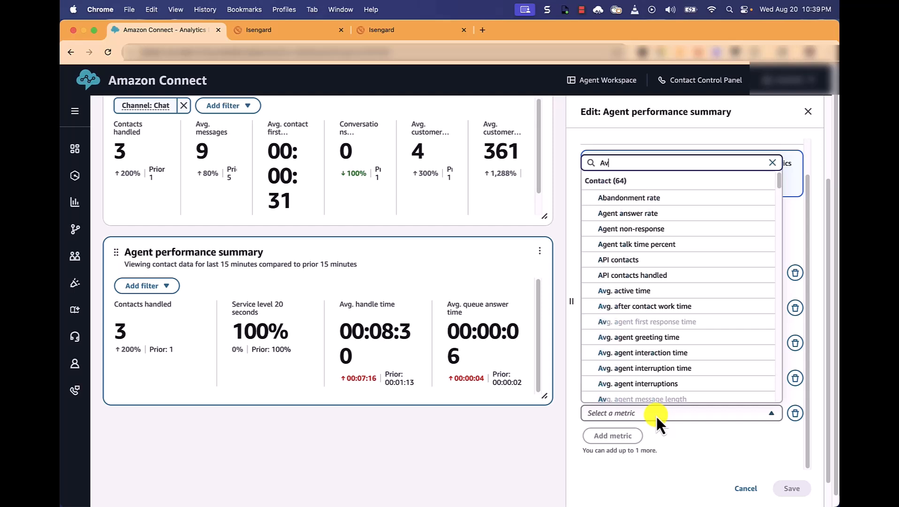
{"action": "type", "text": "g. agen"}
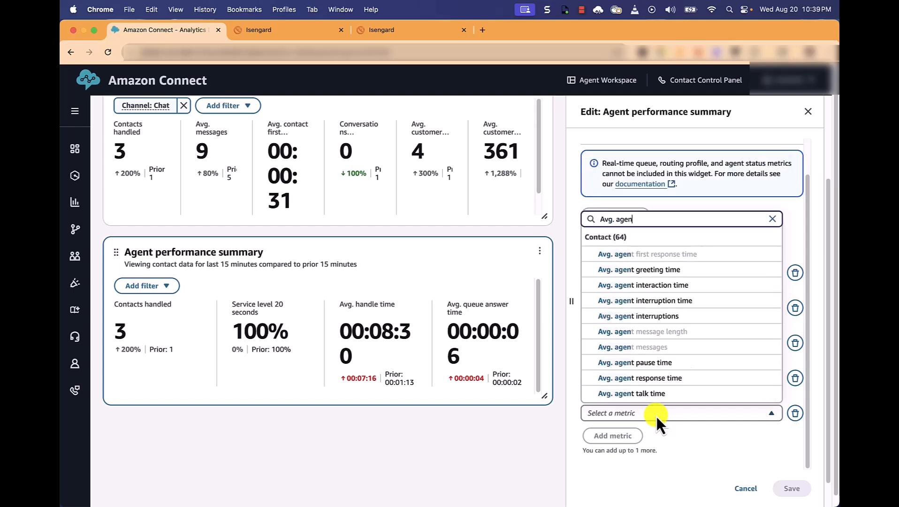
{"action": "left_click", "coordinate": [654, 380]}
Step: Add a sixth metric column set to Avg. bot messages and save the widget's changes
{"action": "left_click", "coordinate": [618, 436]}
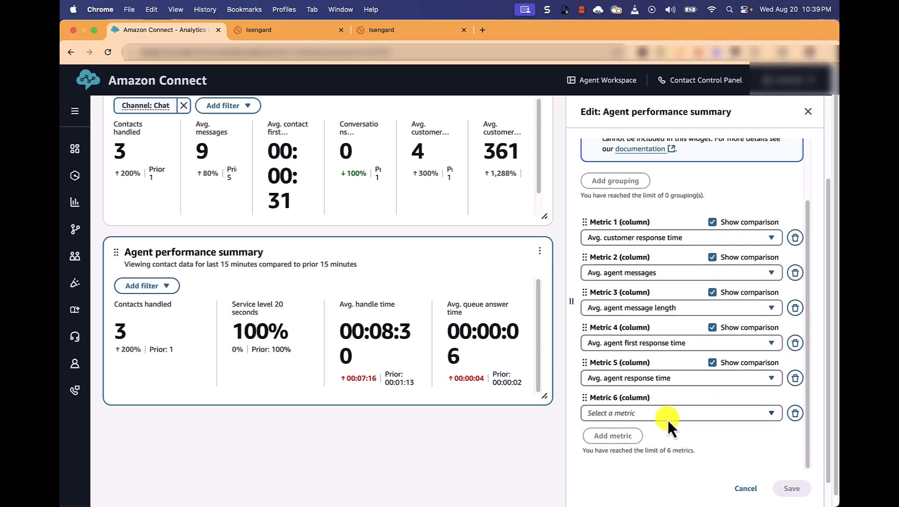
{"action": "left_click", "coordinate": [663, 417]}
{"action": "type", "text": "Avg. "}
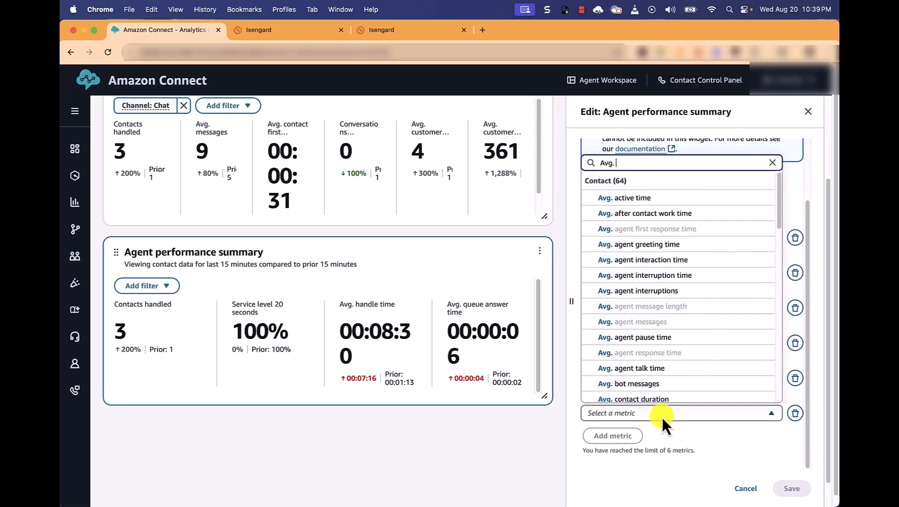
{"action": "type", "text": "bot"}
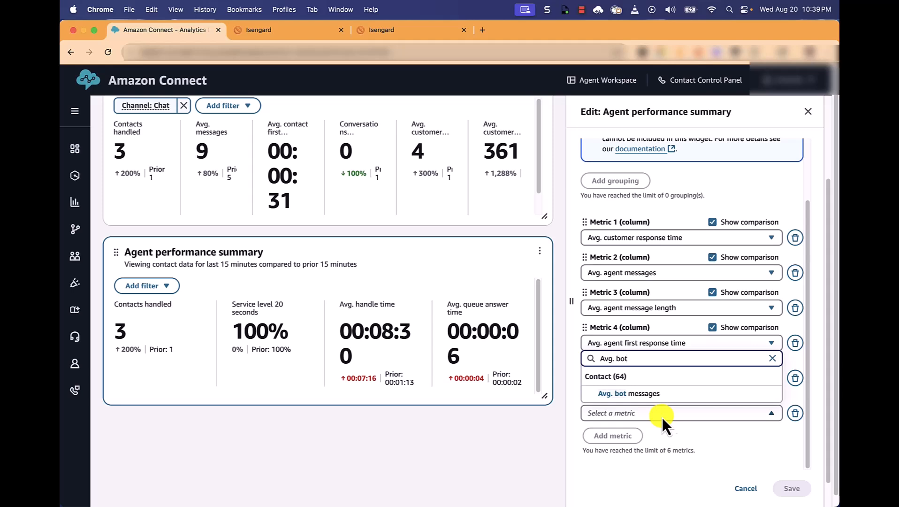
{"action": "left_click", "coordinate": [650, 394]}
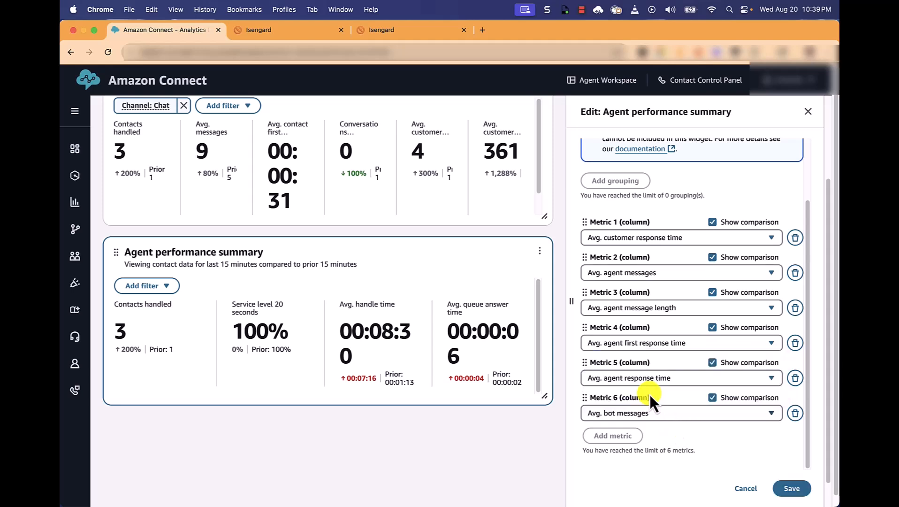
{"action": "left_click", "coordinate": [790, 489]}
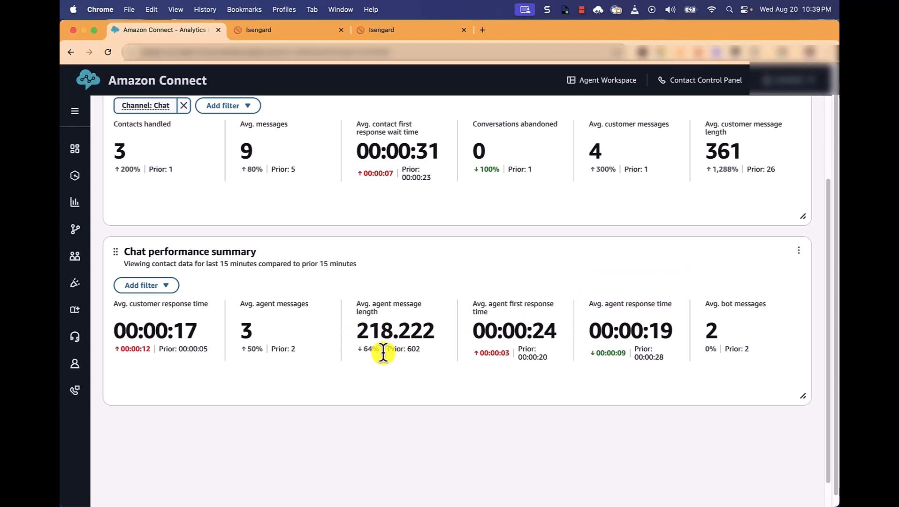
Step: Add the Contacts handled and average handle time trend widget from the Contact category to the dashboard
{"action": "scroll", "coordinate": [393, 352], "scroll_direction": "up", "scroll_amount": 1}
{"action": "scroll", "coordinate": [393, 351], "scroll_direction": "up", "scroll_amount": 5}
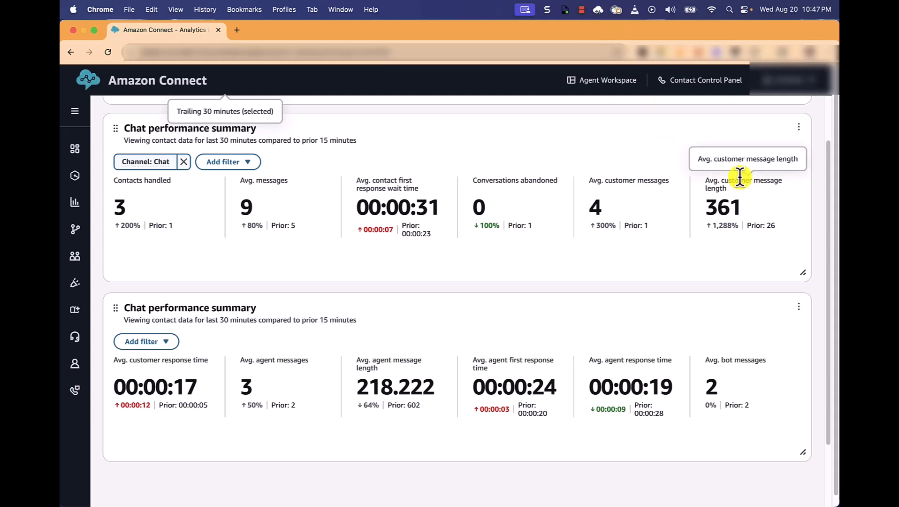
{"action": "scroll", "coordinate": [739, 178], "scroll_direction": "up", "scroll_amount": 5}
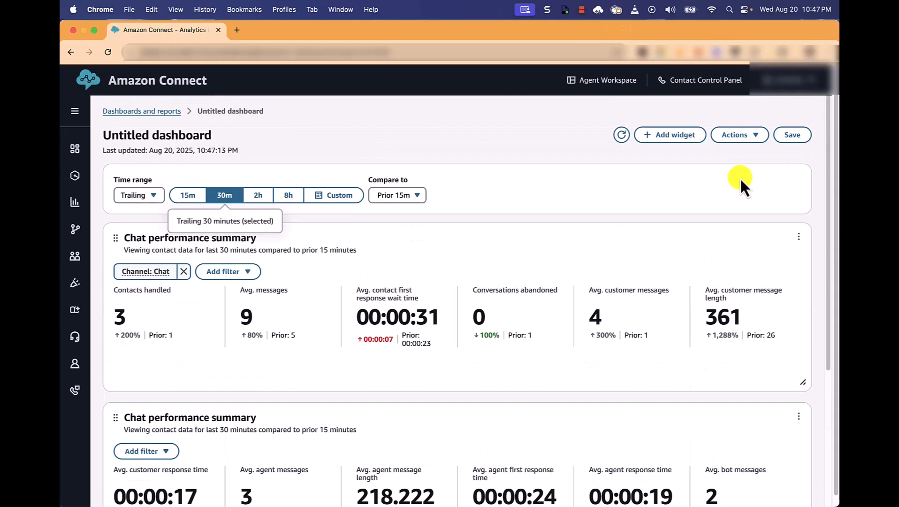
{"action": "left_click", "coordinate": [667, 137]}
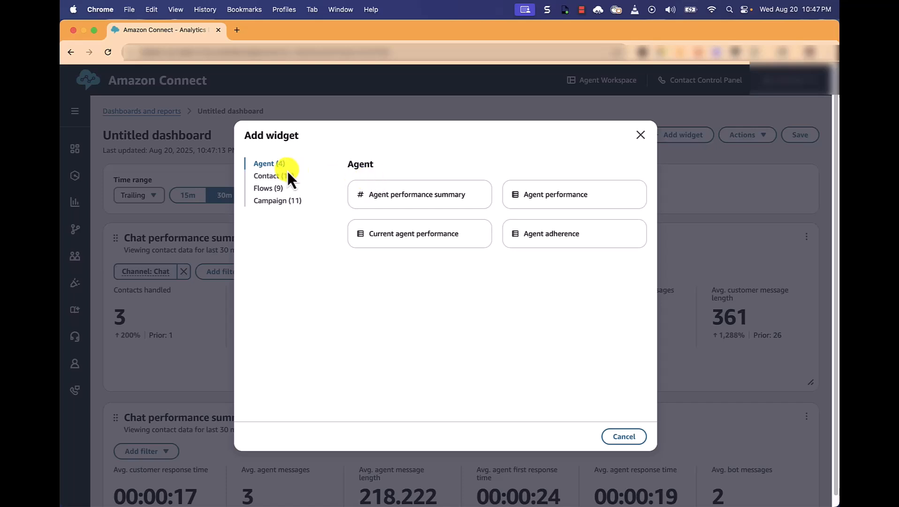
{"action": "left_click", "coordinate": [280, 179]}
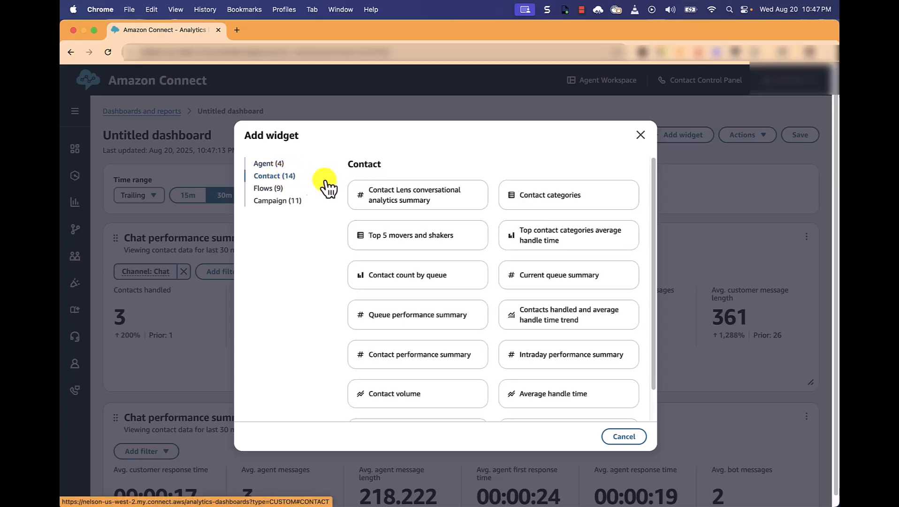
{"action": "left_click", "coordinate": [558, 317]}
Step: Set Metric 2 (line) of the Contacts handled and average handle time trend widget to Avg. agent response time
{"action": "scroll", "coordinate": [555, 311], "scroll_direction": "down", "scroll_amount": 4}
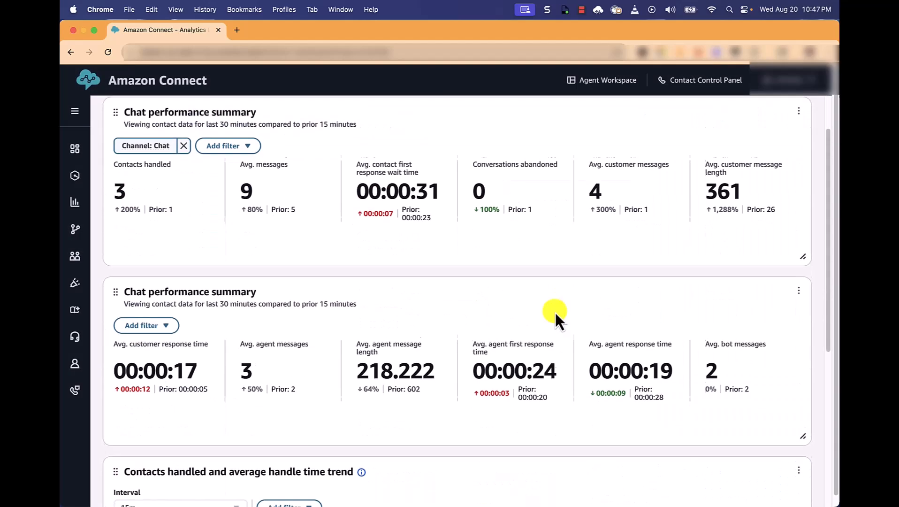
{"action": "scroll", "coordinate": [555, 310], "scroll_direction": "down", "scroll_amount": 3}
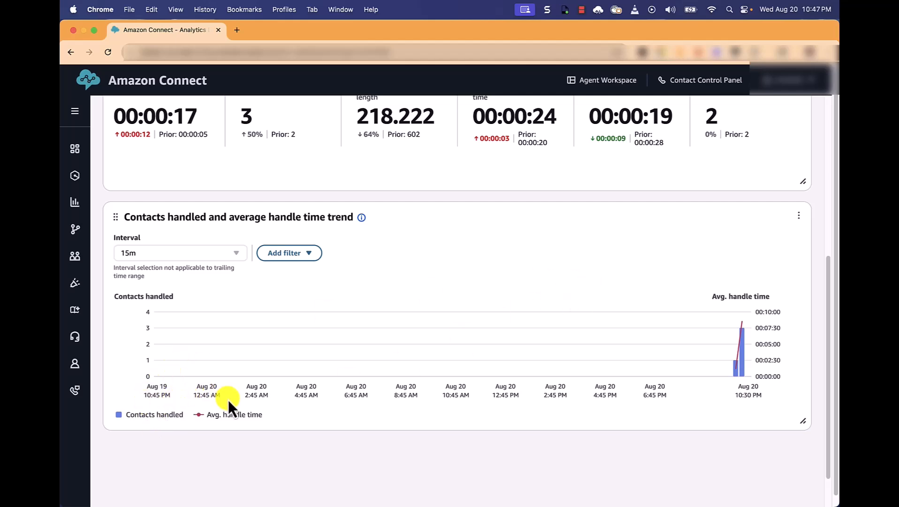
{"action": "left_click", "coordinate": [798, 215]}
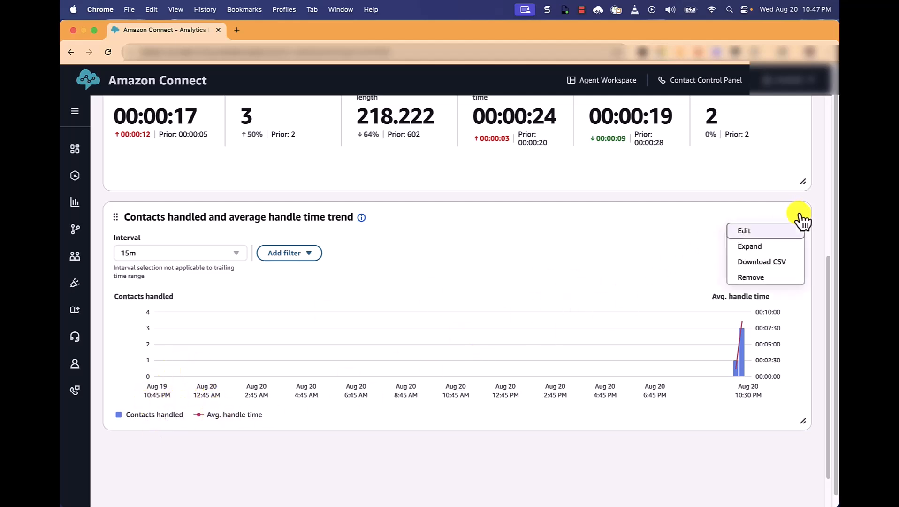
{"action": "left_click", "coordinate": [774, 230]}
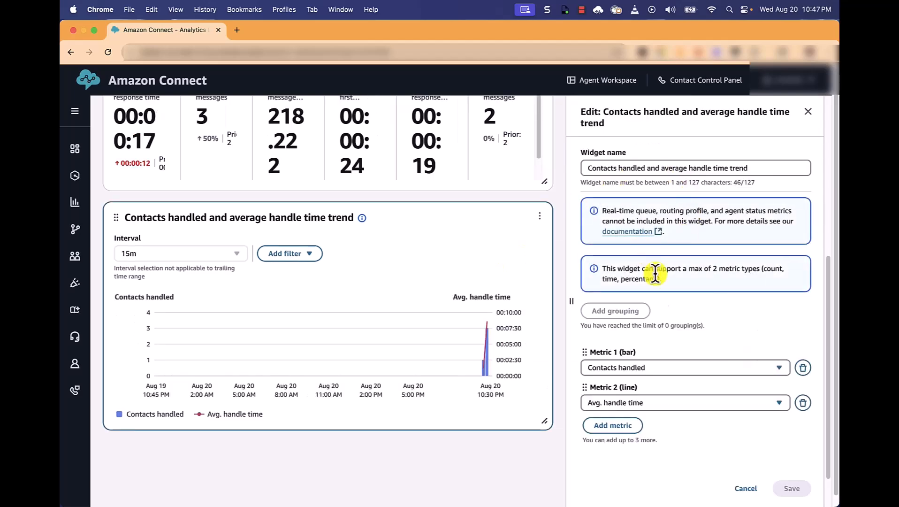
{"action": "left_click", "coordinate": [622, 406]}
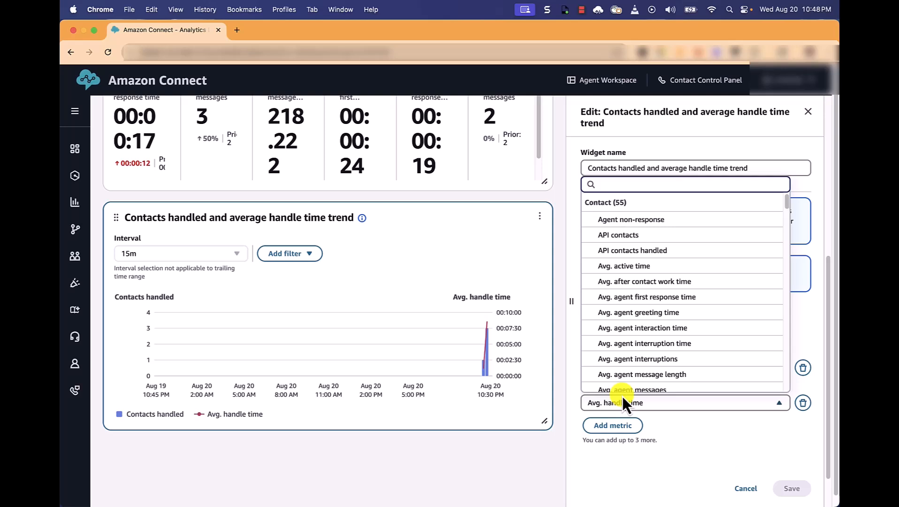
{"action": "type", "text": "Avg."}
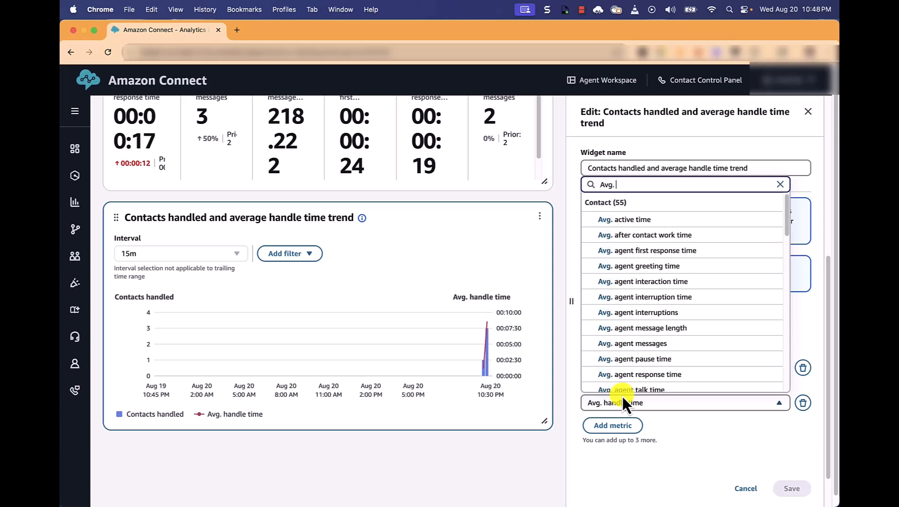
{"action": "type", "text": " agent"}
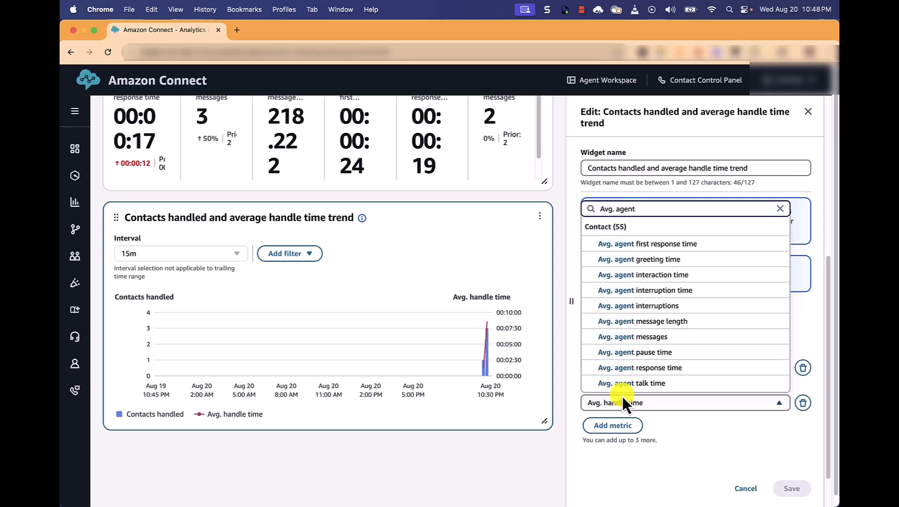
{"action": "left_click", "coordinate": [645, 367]}
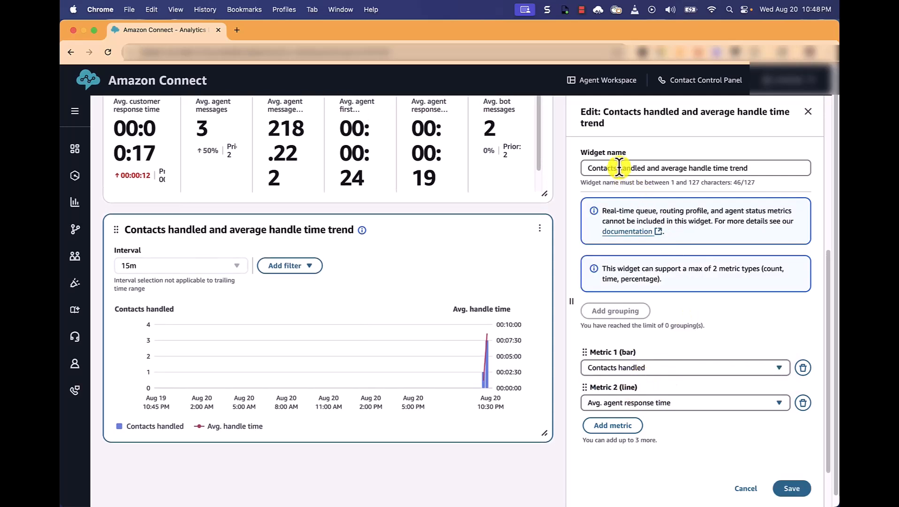
Step: Rename the widget as "Chats handled and average agent response time" and save its changes
{"action": "left_click_drag", "start_coordinate": [616, 168], "coordinate": [578, 168]}
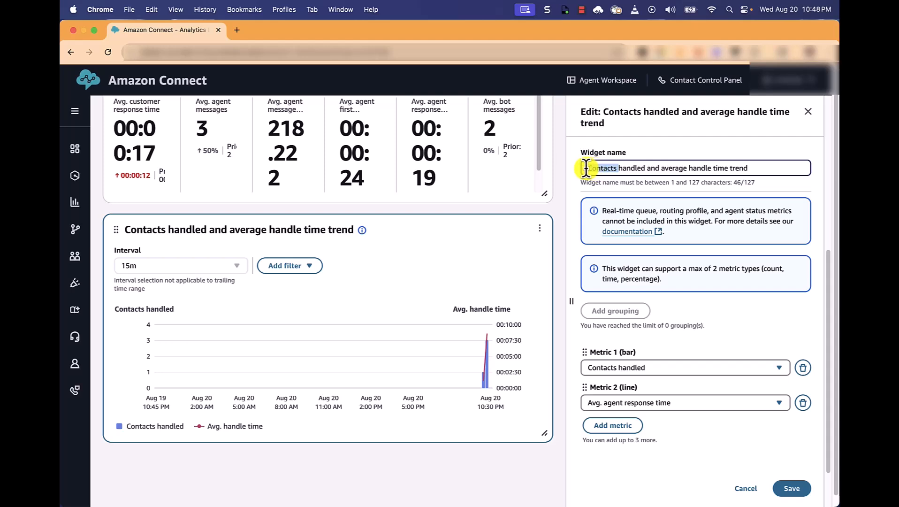
{"action": "type", "text": "Chats"}
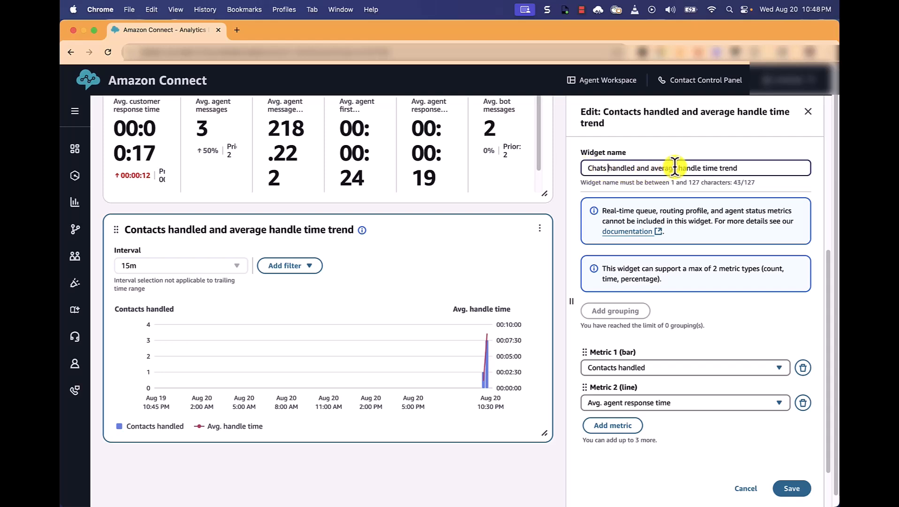
{"action": "left_click_drag", "start_coordinate": [679, 168], "coordinate": [742, 168]}
{"action": "type", "text": "agent response time"}
{"action": "left_click", "coordinate": [798, 489]}
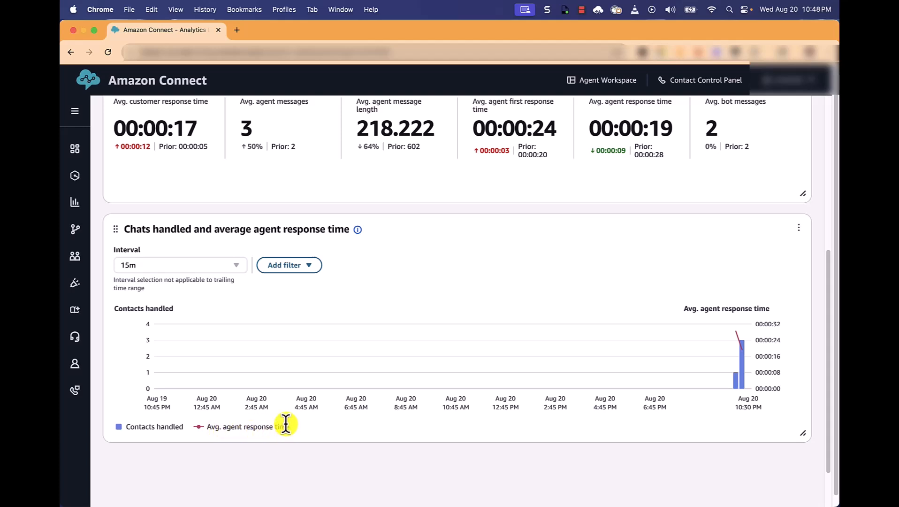
Step: Filter the Chats handled and average agent response time widget to the Chat channel
{"action": "left_click", "coordinate": [311, 266]}
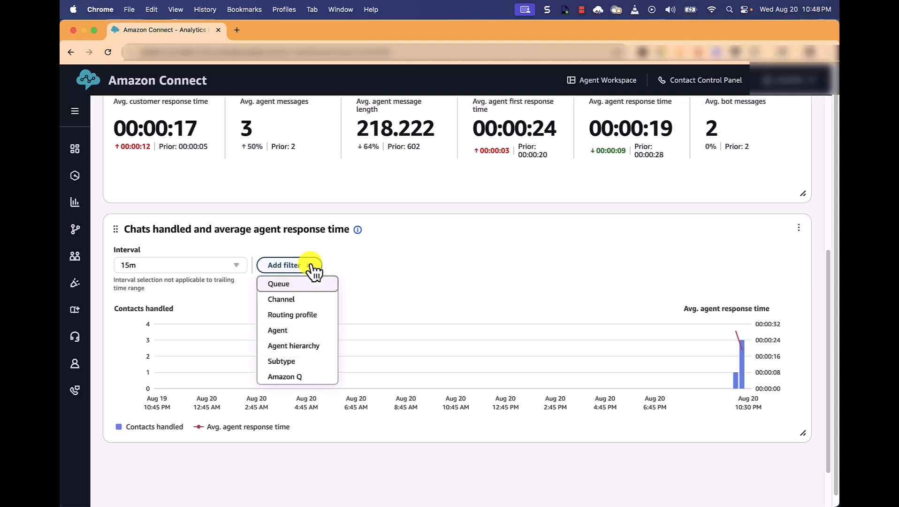
{"action": "left_click", "coordinate": [303, 300]}
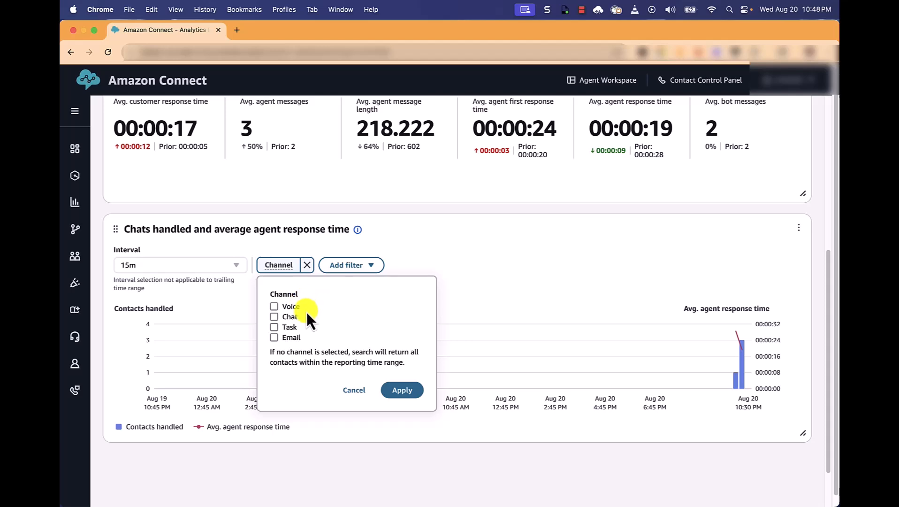
{"action": "left_click", "coordinate": [419, 393]}
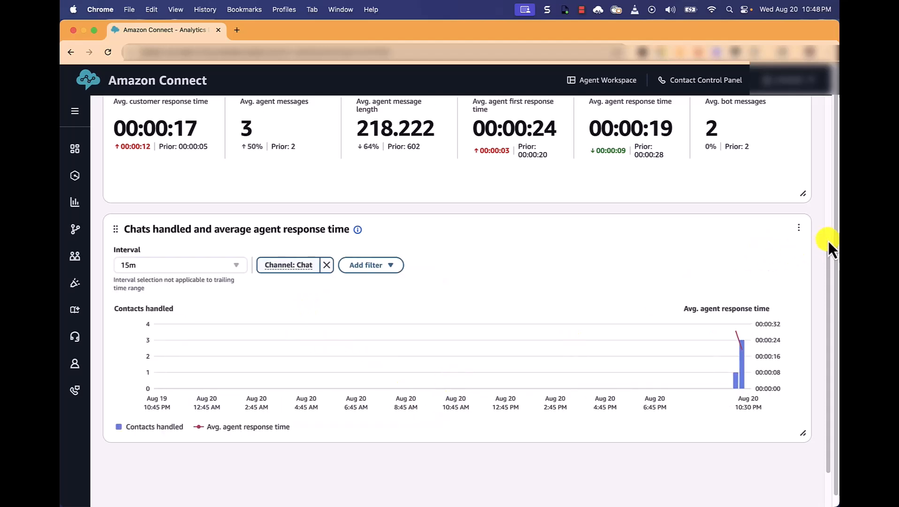
Step: Add another Contacts handled and average handle time trend widget from the Contact category to the dashboard
{"action": "scroll", "coordinate": [810, 229], "scroll_direction": "up", "scroll_amount": 8}
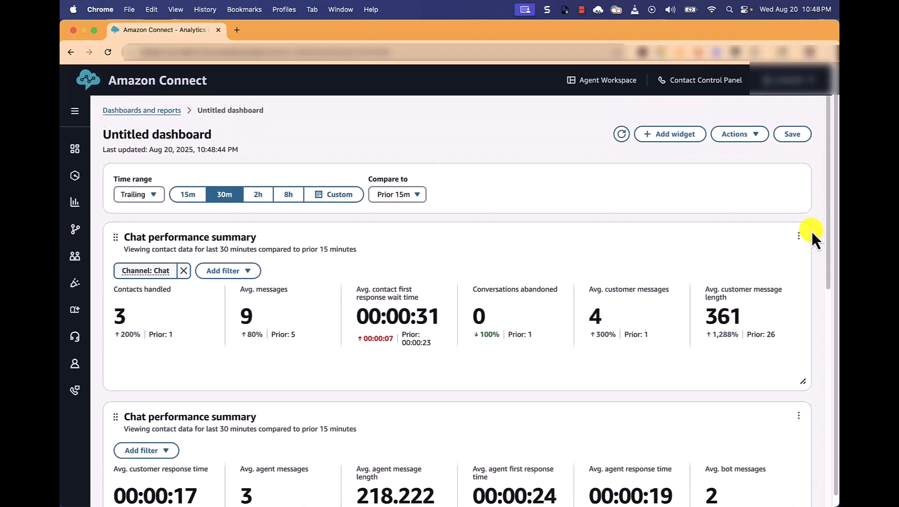
{"action": "left_click", "coordinate": [660, 140]}
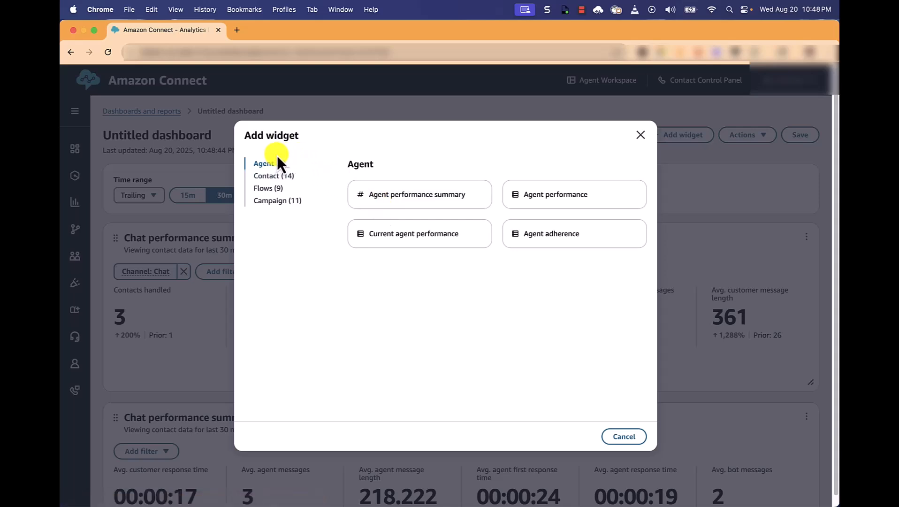
{"action": "left_click", "coordinate": [271, 176]}
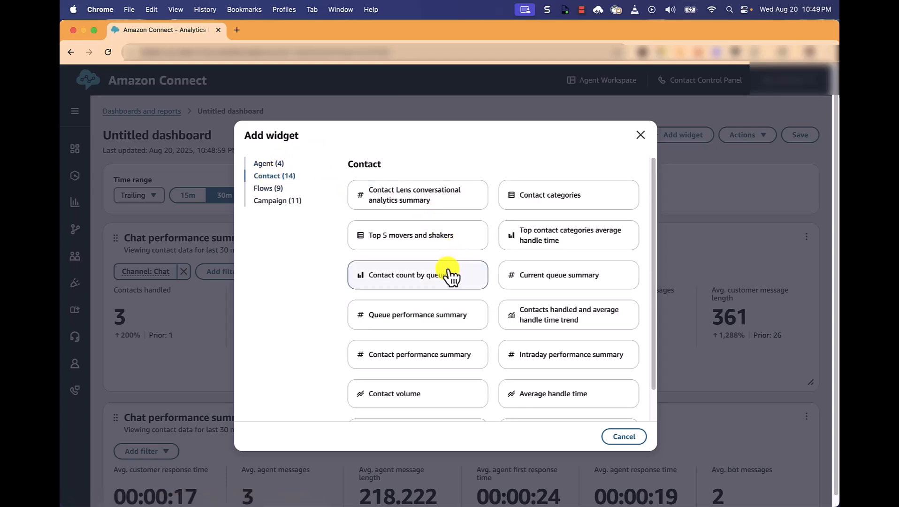
{"action": "scroll", "coordinate": [478, 332], "scroll_direction": "down", "scroll_amount": 1}
{"action": "scroll", "coordinate": [479, 331], "scroll_direction": "down", "scroll_amount": 2}
{"action": "left_click", "coordinate": [563, 227]}
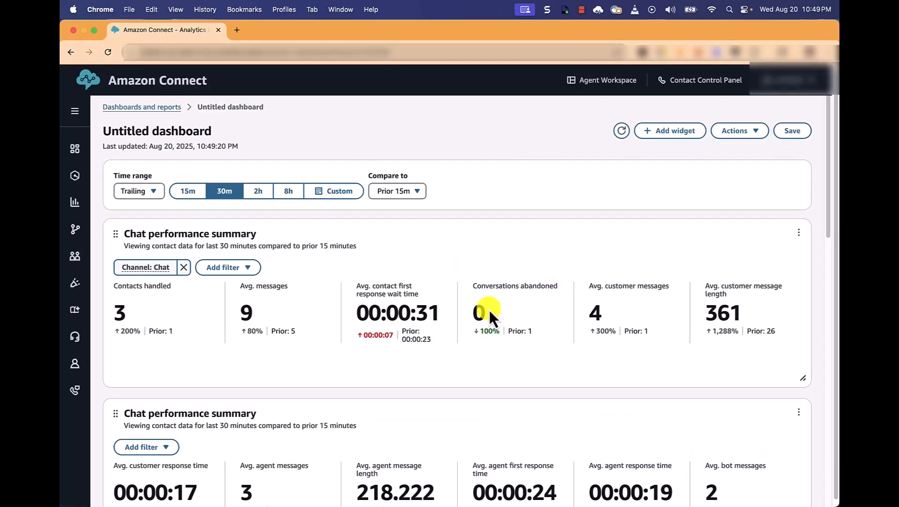
Step: Resize the two trend widgets to half the dashboard's width so they sit side by side in one row
{"action": "scroll", "coordinate": [712, 287], "scroll_direction": "down", "scroll_amount": 10}
{"action": "left_click_drag", "start_coordinate": [735, 382], "coordinate": [415, 382]}
{"action": "left_click_drag", "start_coordinate": [797, 418], "coordinate": [430, 282]}
{"action": "scroll", "coordinate": [714, 374], "scroll_direction": "down", "scroll_amount": 6}
{"action": "left_click_drag", "start_coordinate": [803, 342], "coordinate": [451, 305]}
{"action": "scroll", "coordinate": [524, 315], "scroll_direction": "up", "scroll_amount": 5}
{"action": "scroll", "coordinate": [522, 313], "scroll_direction": "down", "scroll_amount": 4}
{"action": "left_click_drag", "start_coordinate": [803, 357], "coordinate": [816, 394]}
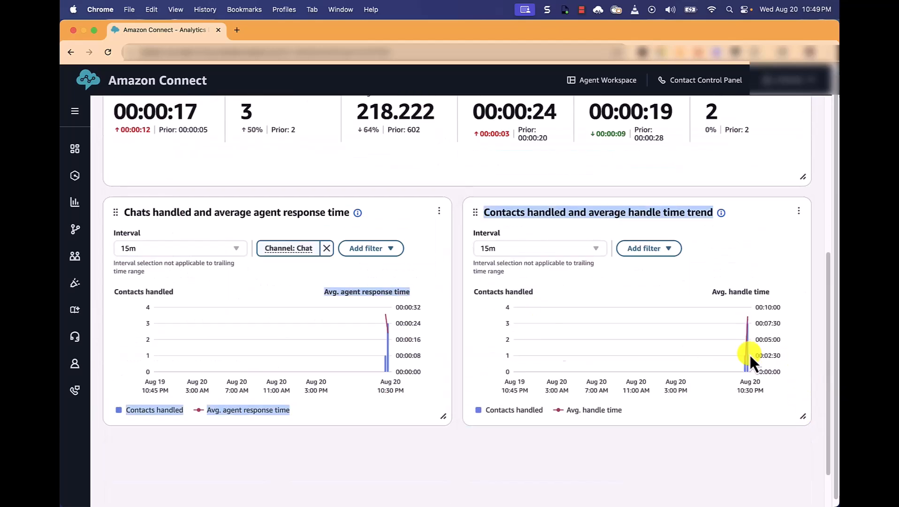
{"action": "left_click", "coordinate": [749, 207]}
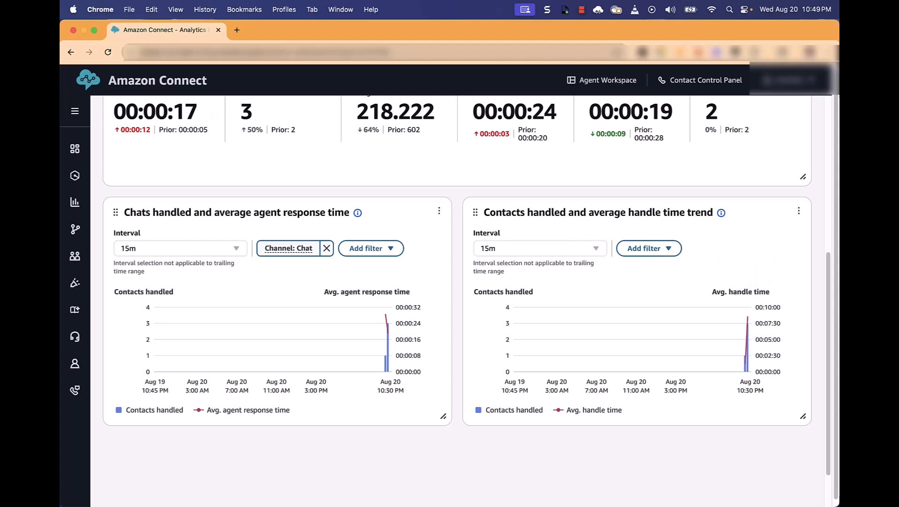
Step: Edit the new Contacts handled and average handle time trend widget and set Metric 1 (bar) to Avg. messages
{"action": "left_click", "coordinate": [801, 212]}
{"action": "left_click", "coordinate": [784, 227]}
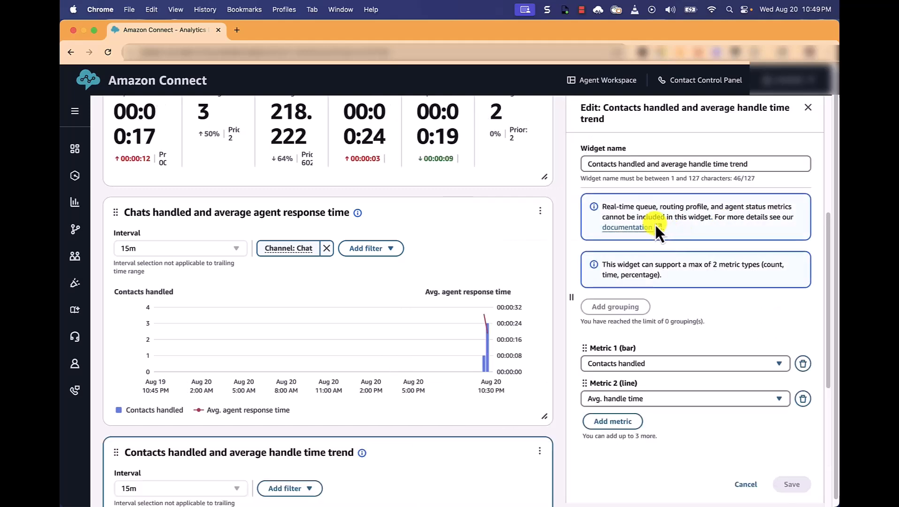
{"action": "left_click", "coordinate": [633, 364]}
{"action": "type", "text": "Avg. messa"}
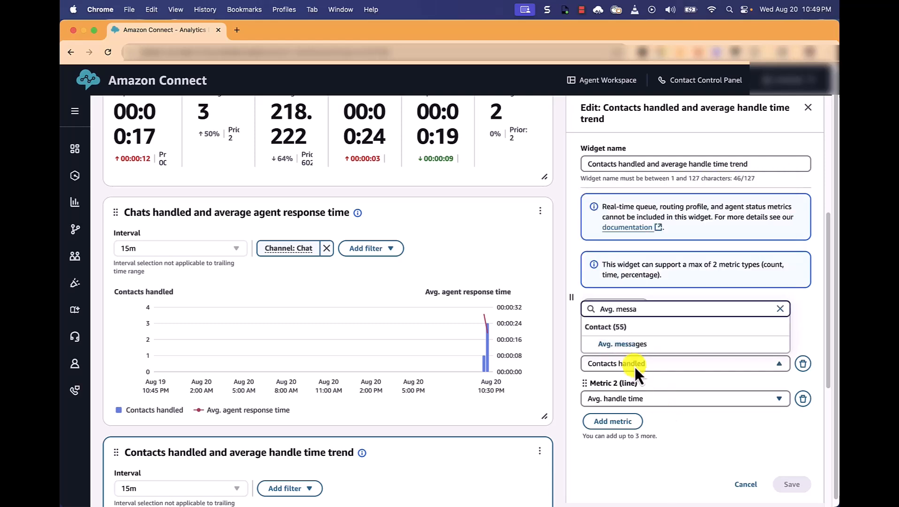
{"action": "left_click", "coordinate": [622, 344]}
Step: Set the widget's Metric 2 (line) to Avg. customer messages
{"action": "left_click", "coordinate": [626, 403]}
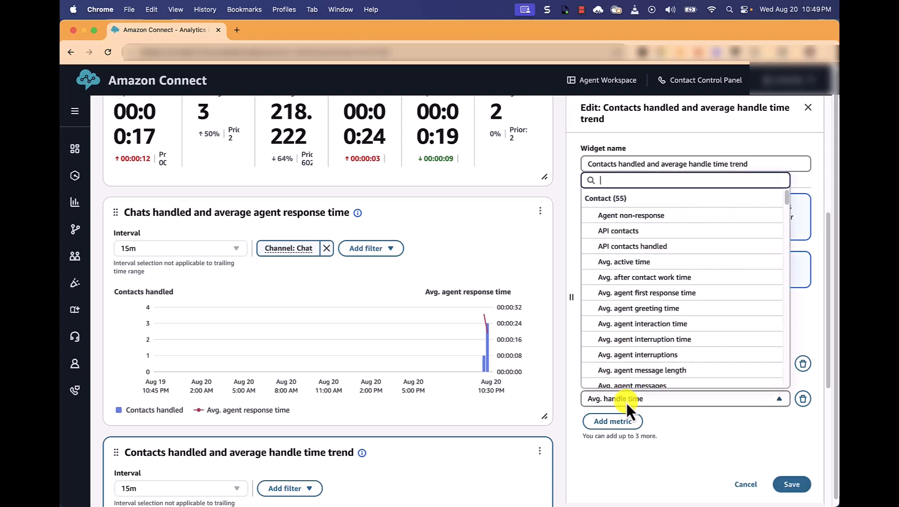
{"action": "type", "text": "Av"}
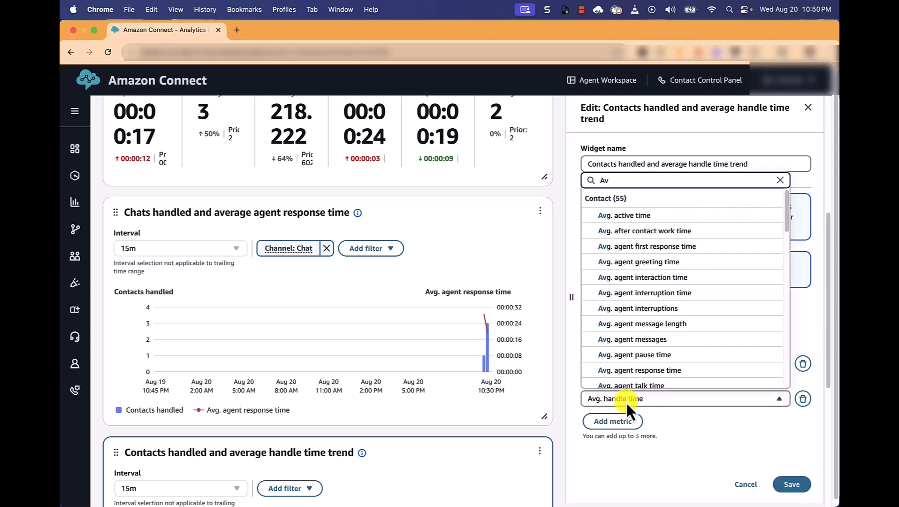
{"action": "type", "text": "g. Customer"}
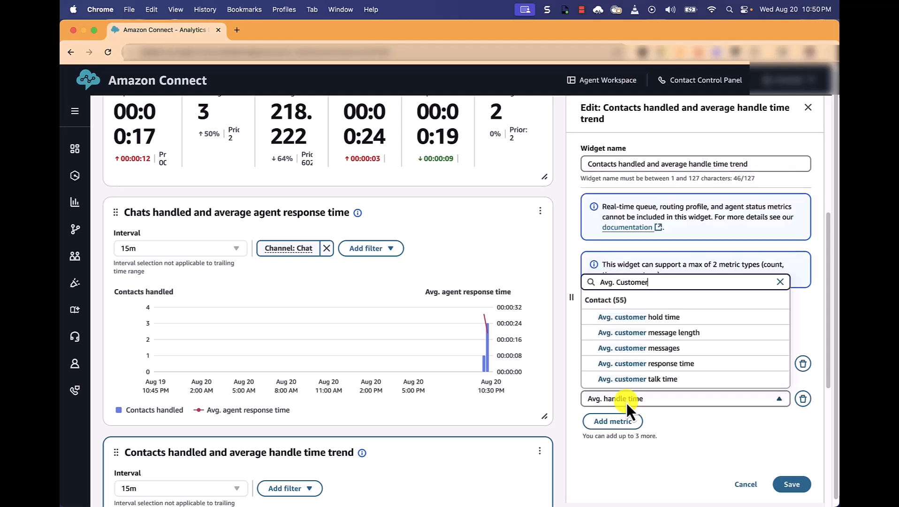
{"action": "left_click", "coordinate": [648, 348]}
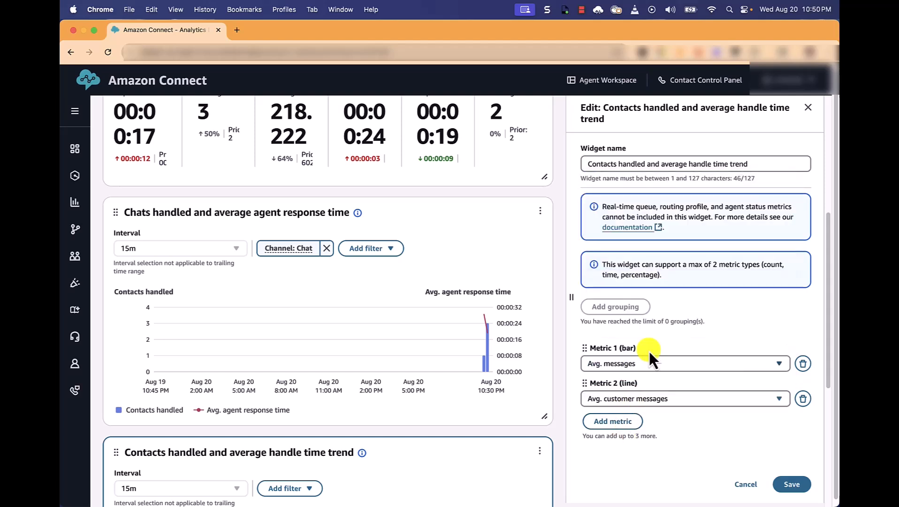
Step: Add a third line metric to the widget and set it to Avg. contact duration
{"action": "left_click", "coordinate": [623, 422]}
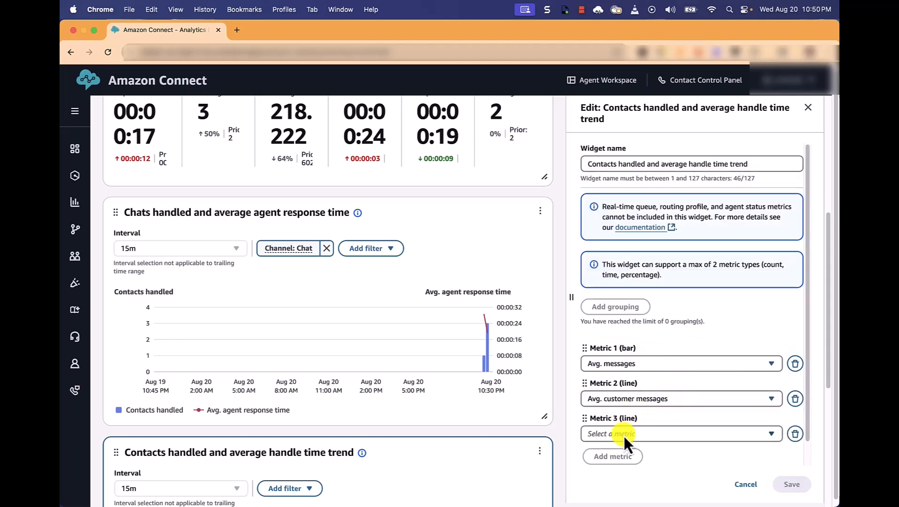
{"action": "left_click", "coordinate": [623, 434]}
{"action": "type", "text": "Avg. cu"}
{"action": "key", "text": "BackSpace"}
{"action": "type", "text": "ontact"}
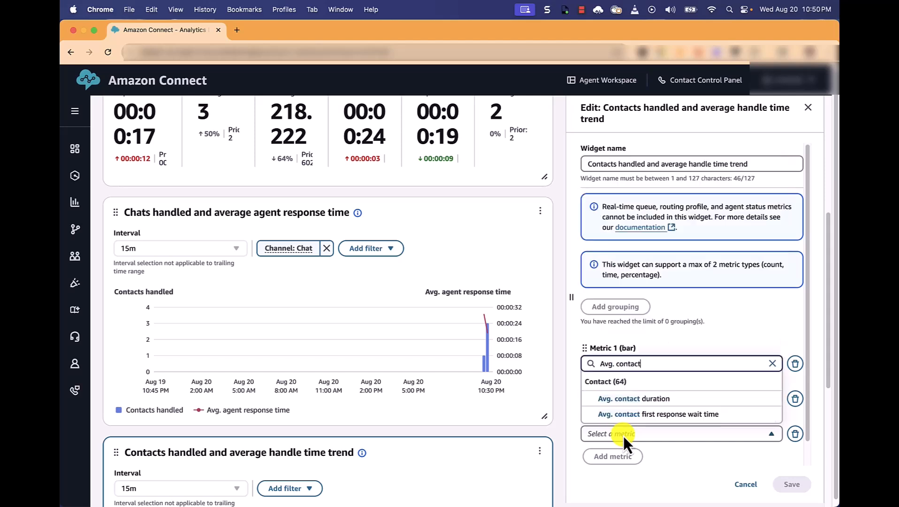
{"action": "left_click", "coordinate": [648, 401]}
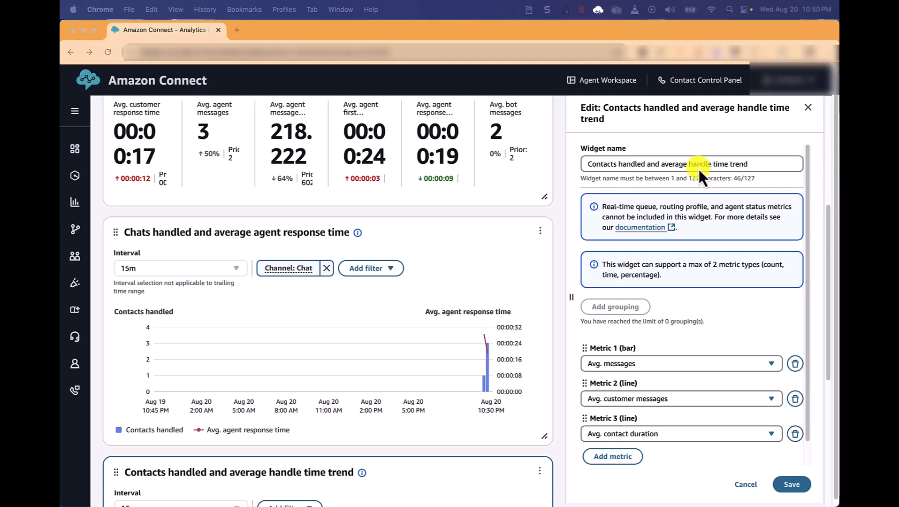
Step: Rename the widget as "Average Chat Messages vs Contact Duration" and save its changes
{"action": "left_click", "coordinate": [586, 163]}
{"action": "left_click_drag", "start_coordinate": [587, 164], "coordinate": [764, 162]}
{"action": "type", "text": "Average"}
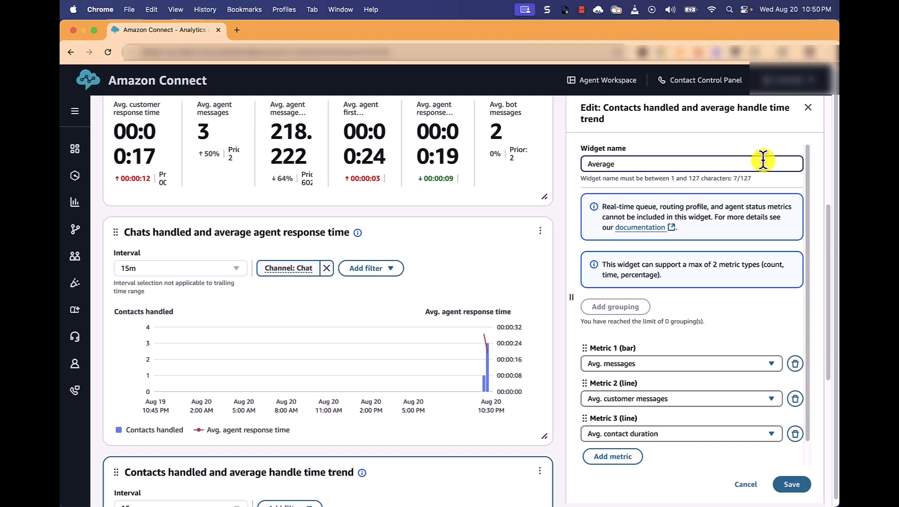
{"action": "type", "text": " Chat mes"}
{"action": "key", "text": "BackSpace"}
{"action": "key", "text": "BackSpace"}
{"action": "key", "text": "BackSpace"}
{"action": "key", "text": "BackSpace"}
{"action": "type", "text": "mes"}
{"action": "key", "text": "BackSpace"}
{"action": "key", "text": "BackSpace"}
{"action": "key", "text": "BackSpace"}
{"action": "type", "text": "Messages vs Contact DU"}
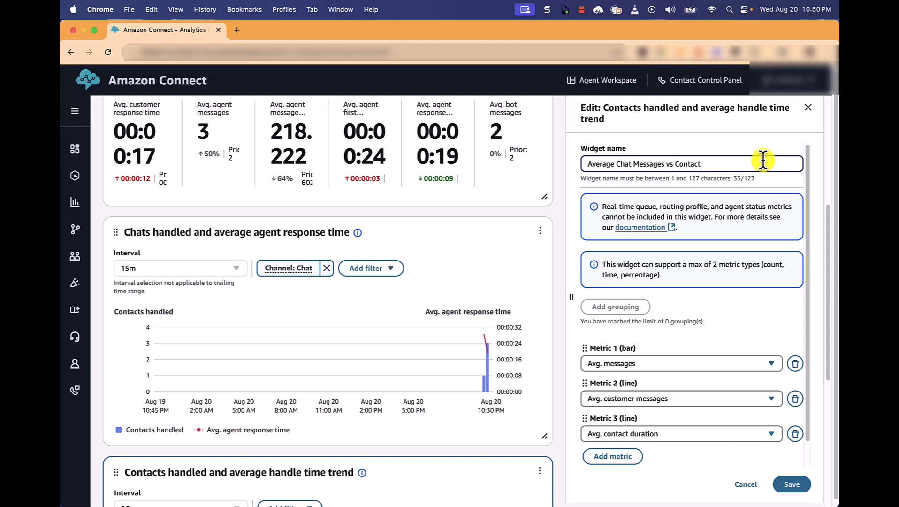
{"action": "key", "text": "BackSpace"}
{"action": "type", "text": "uration"}
{"action": "key", "text": "BackSpace"}
{"action": "key", "text": "BackSpace"}
{"action": "key", "text": "BackSpace"}
{"action": "key", "text": "BackSpace"}
{"action": "key", "text": "BackSpace"}
{"action": "type", "text": "ation"}
{"action": "left_click", "coordinate": [791, 484]}
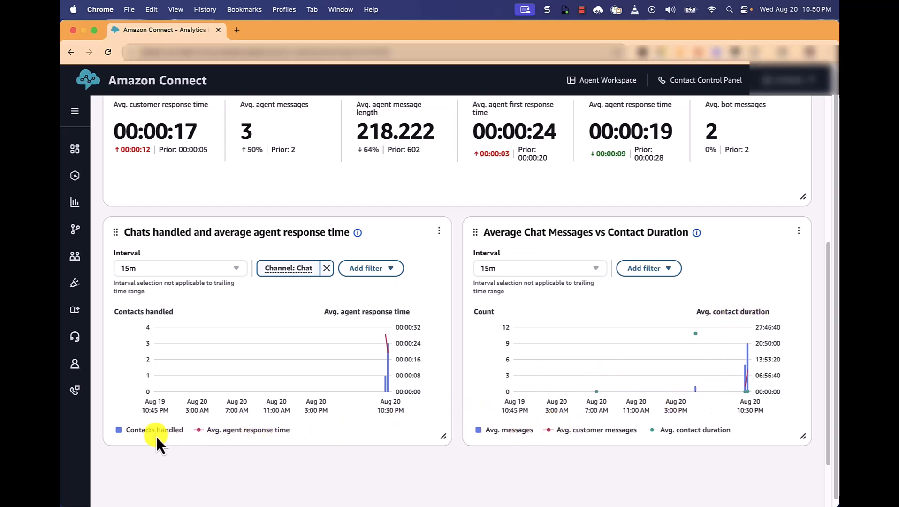
Step: Save the dashboard under the name "Chat Custom Dashboard"
{"action": "scroll", "coordinate": [647, 355], "scroll_direction": "up", "scroll_amount": 6}
{"action": "scroll", "coordinate": [648, 357], "scroll_direction": "up", "scroll_amount": 1}
{"action": "scroll", "coordinate": [649, 357], "scroll_direction": "down", "scroll_amount": 4}
{"action": "scroll", "coordinate": [648, 357], "scroll_direction": "up", "scroll_amount": 5}
{"action": "scroll", "coordinate": [648, 357], "scroll_direction": "up", "scroll_amount": 5}
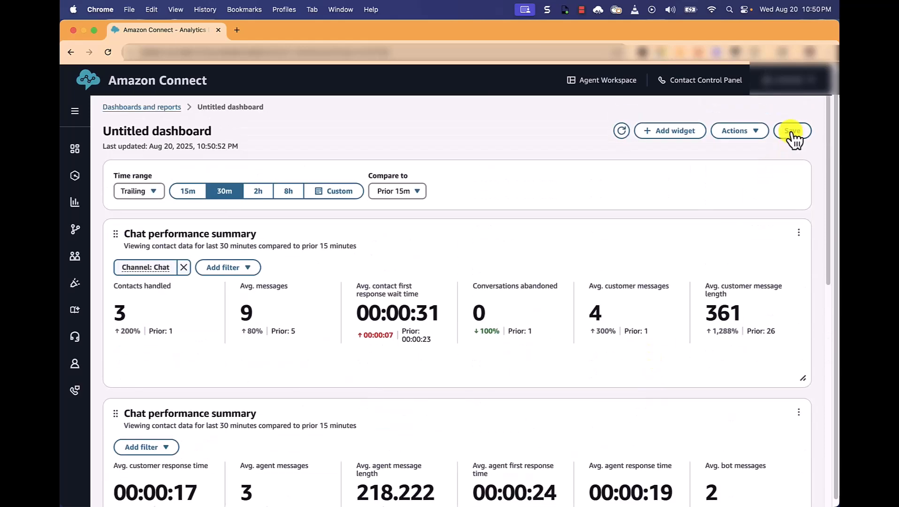
{"action": "left_click", "coordinate": [791, 132]}
{"action": "left_click", "coordinate": [404, 280]}
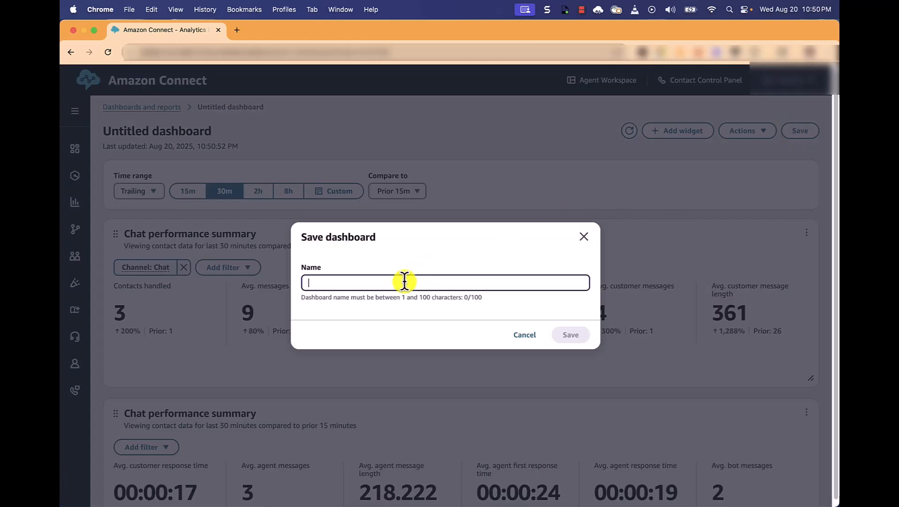
{"action": "type", "text": "Chat"}
{"action": "key", "text": "BackSpace"}
{"action": "key", "text": "BackSpace"}
{"action": "type", "text": "hat "}
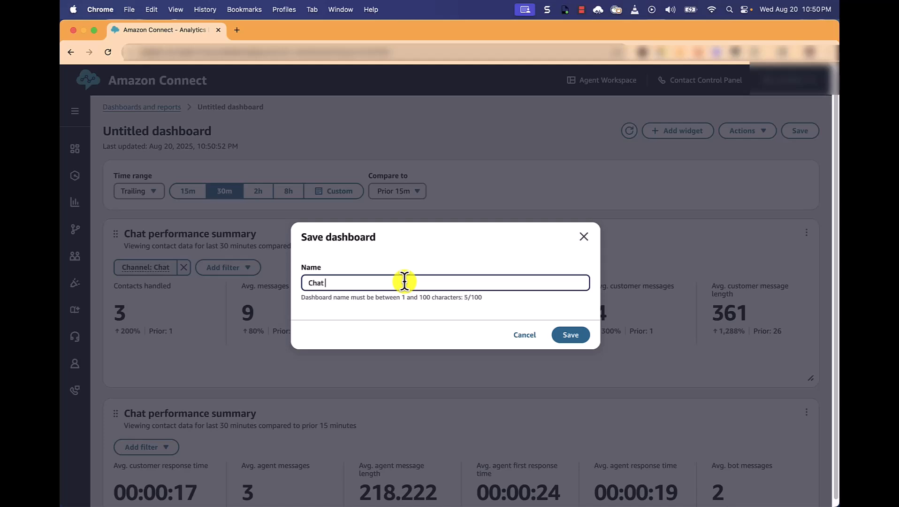
{"action": "type", "text": "Custom Dashboard"}
{"action": "left_click", "coordinate": [570, 335]}
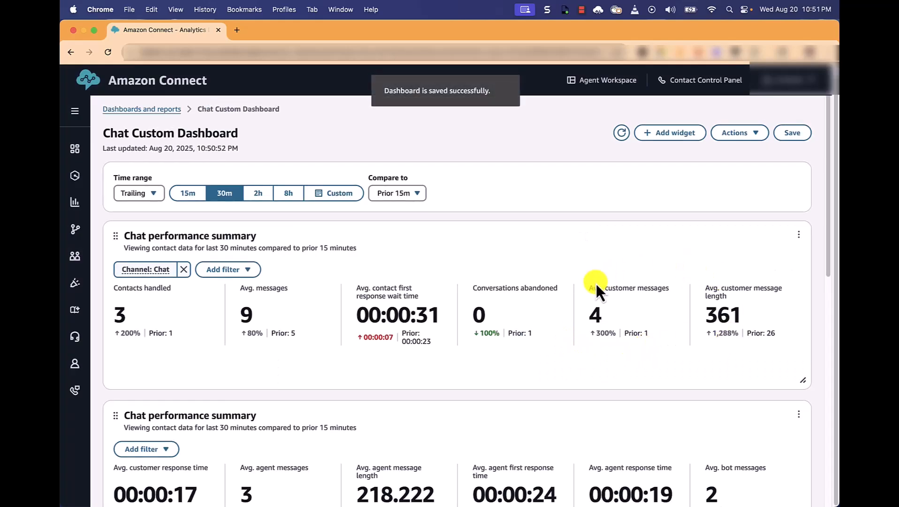
{"action": "scroll", "coordinate": [612, 284], "scroll_direction": "down", "scroll_amount": 1}
{"action": "scroll", "coordinate": [612, 282], "scroll_direction": "down", "scroll_amount": 3}
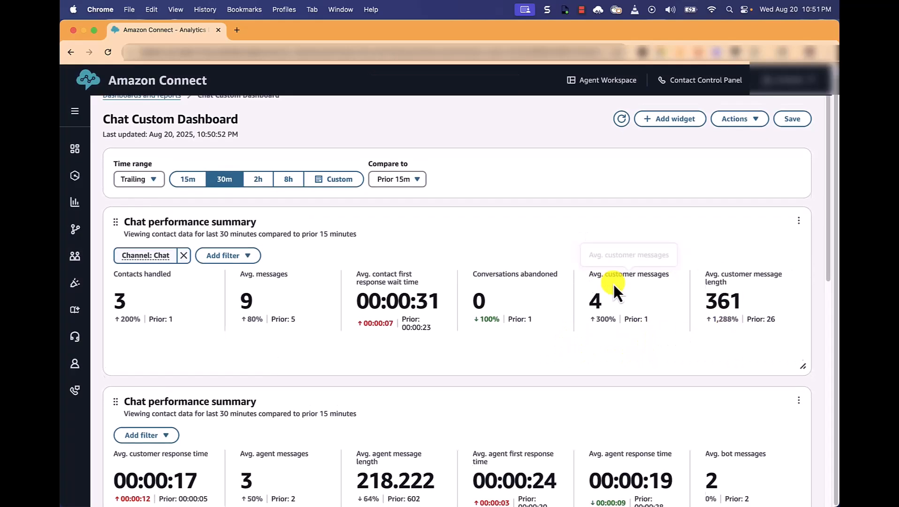
{"action": "scroll", "coordinate": [612, 282], "scroll_direction": "down", "scroll_amount": 4}
{"action": "scroll", "coordinate": [612, 284], "scroll_direction": "down", "scroll_amount": 1}
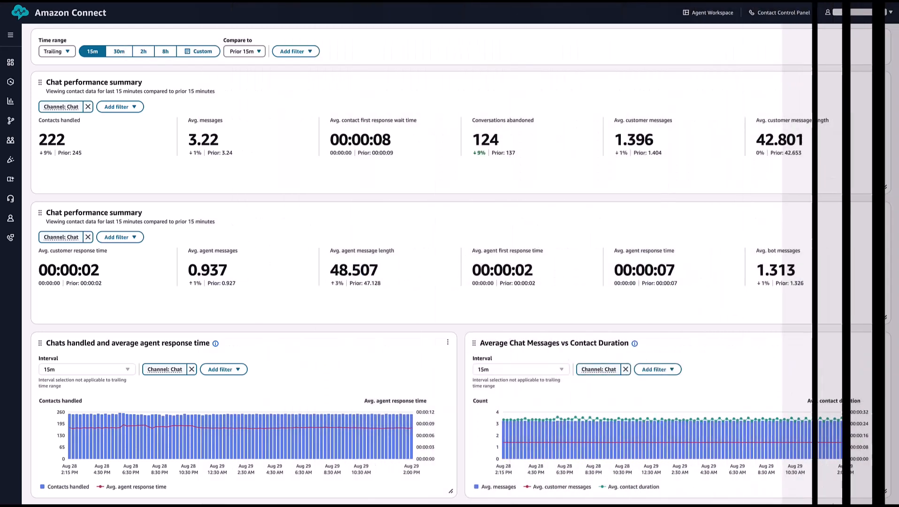